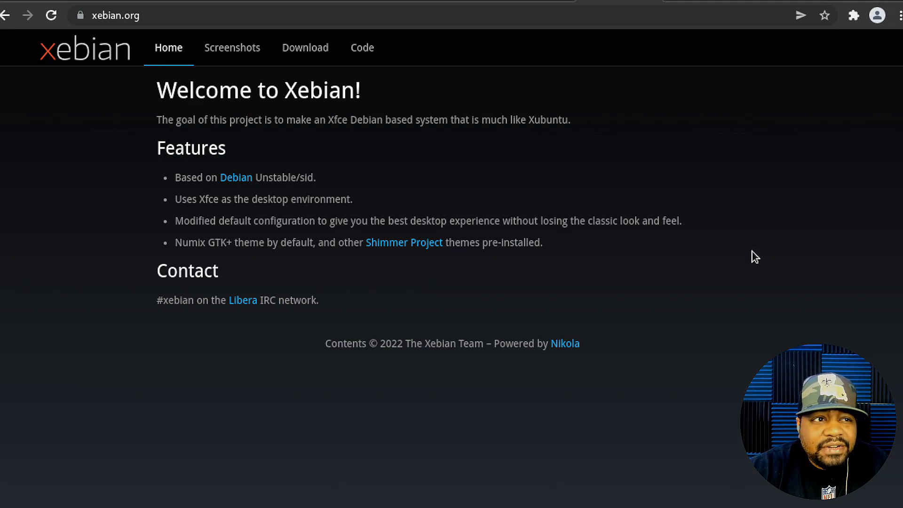
# - Browse from the Xebian screenshots gallery to the 64-bit and 32-bit ISO download page
pyautogui.click(224, 53)
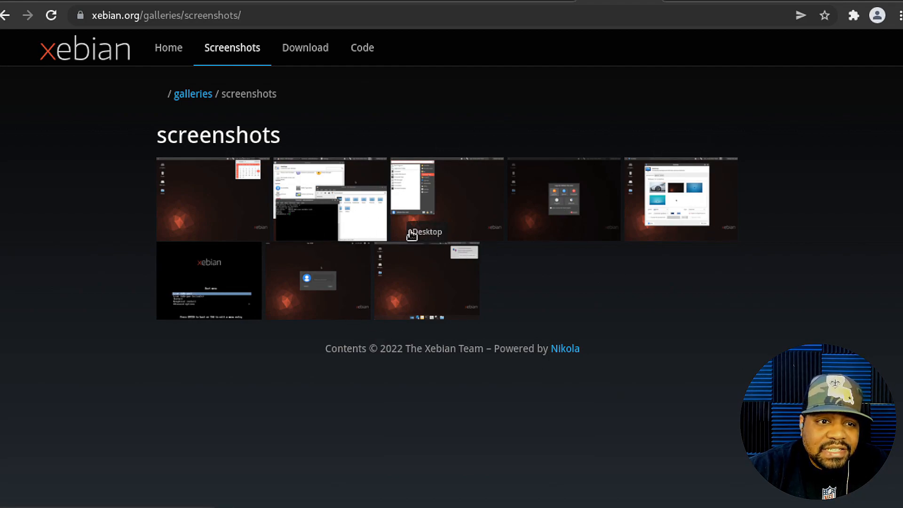
pyautogui.click(293, 61)
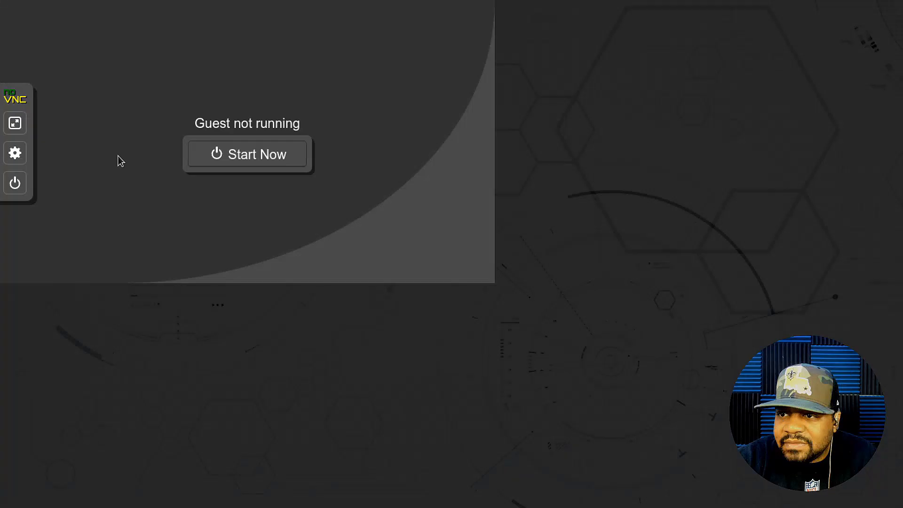
# - Start VM 124, confirm it, and look over the Live boot menu entries
pyautogui.click(249, 165)
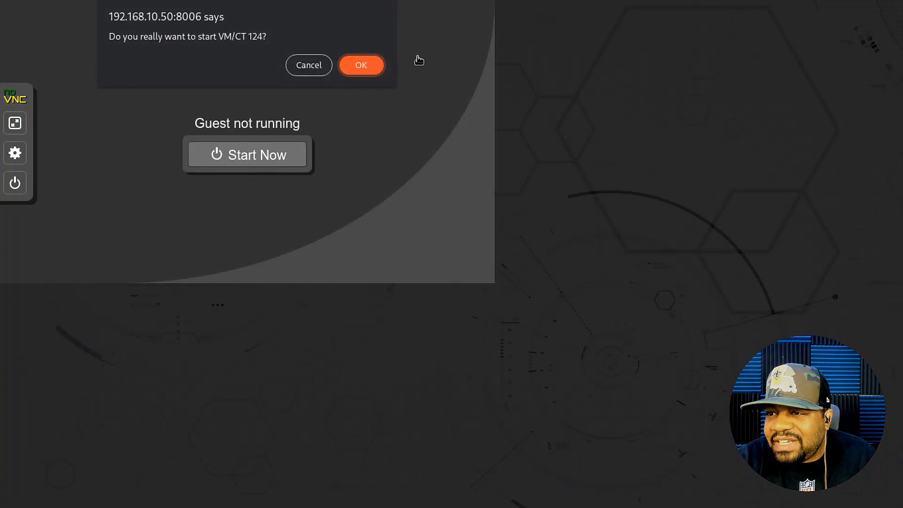
pyautogui.click(364, 64)
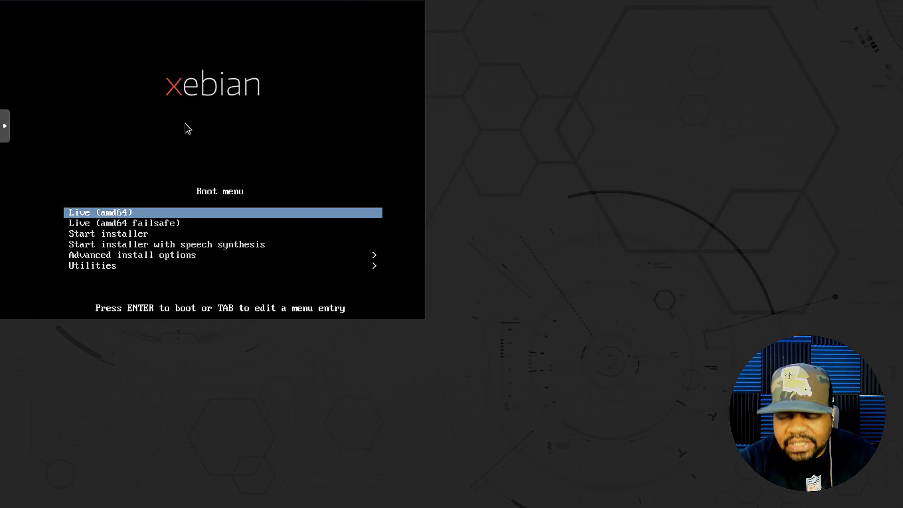
pyautogui.press('Down')
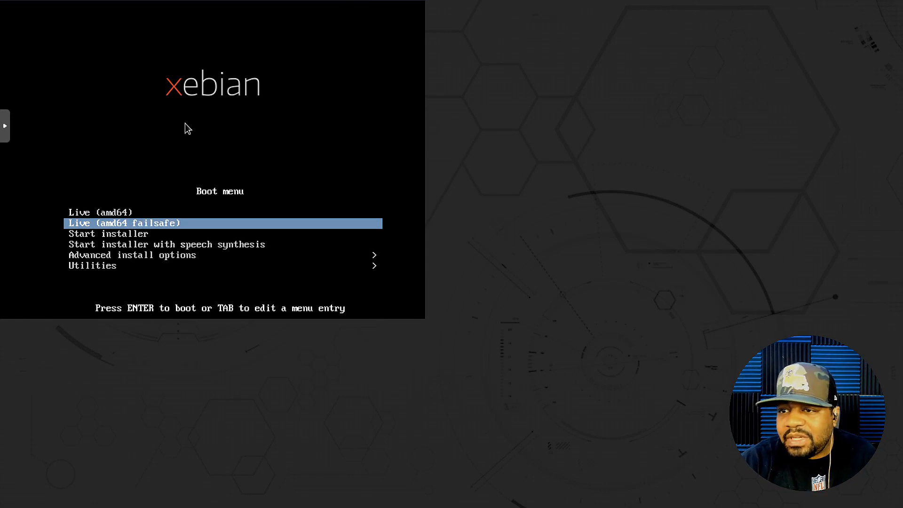
pyautogui.press('Up')
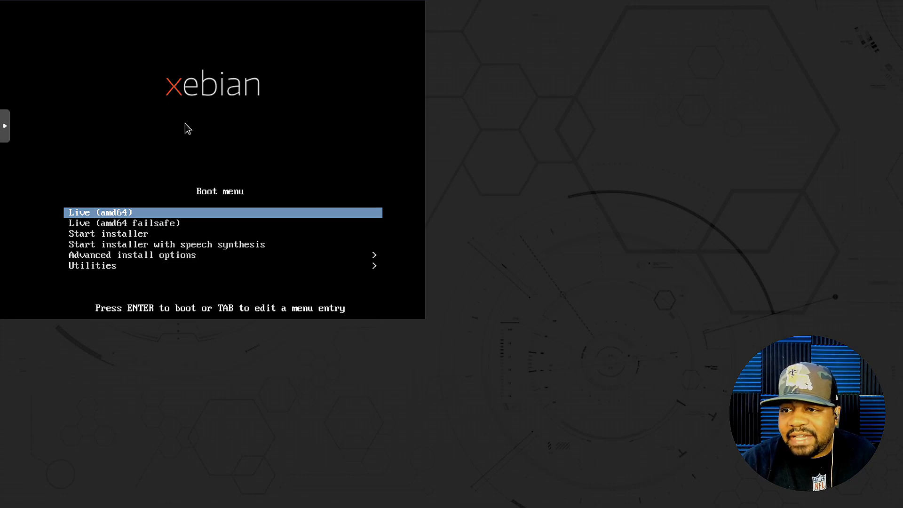
pyautogui.press('Down')
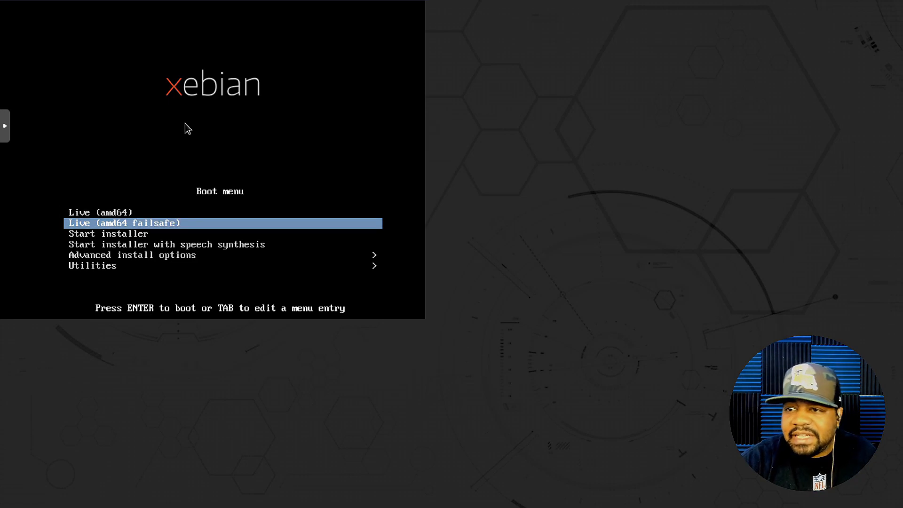
# - Select the Start installer entry in the boot menu and boot it
pyautogui.press('Down')
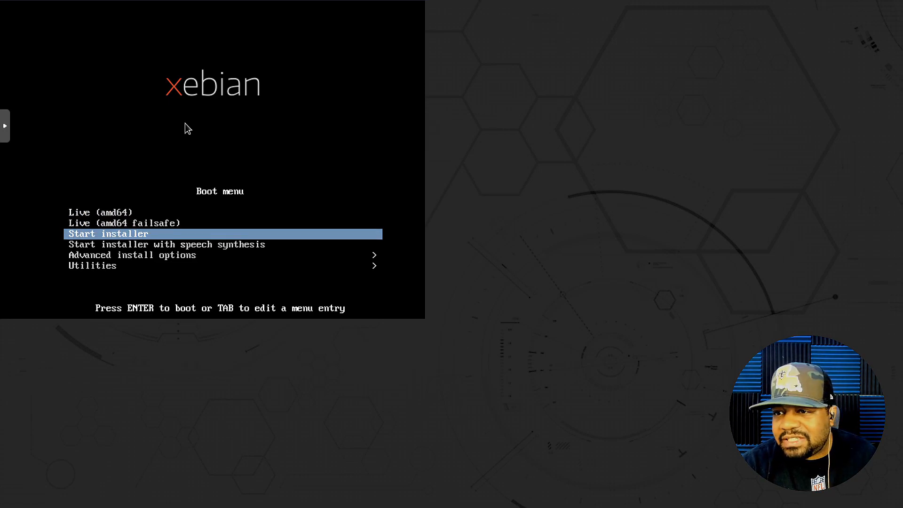
pyautogui.press('Up')
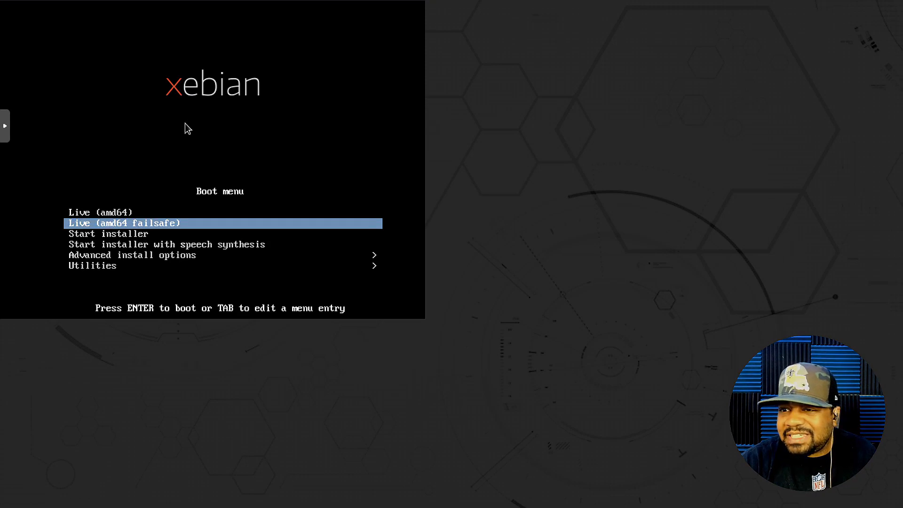
pyautogui.press('Up')
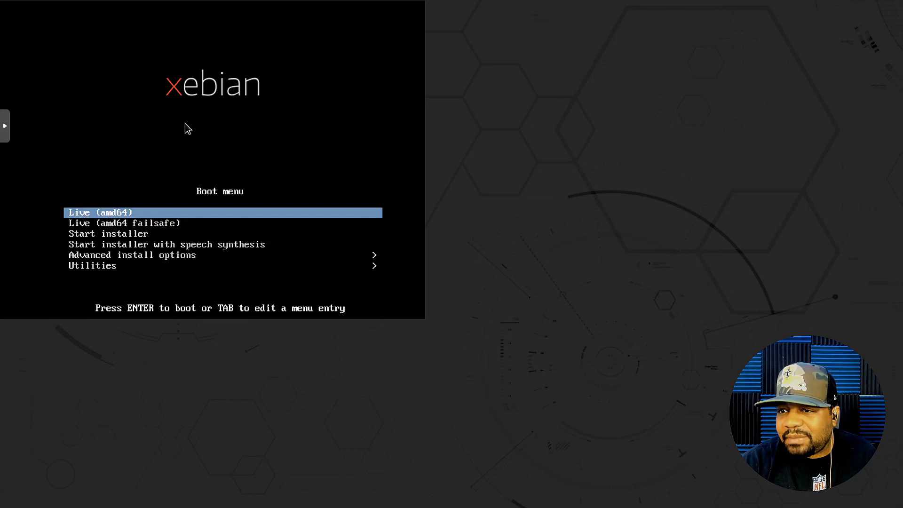
pyautogui.press('Down')
pyautogui.press('Down')
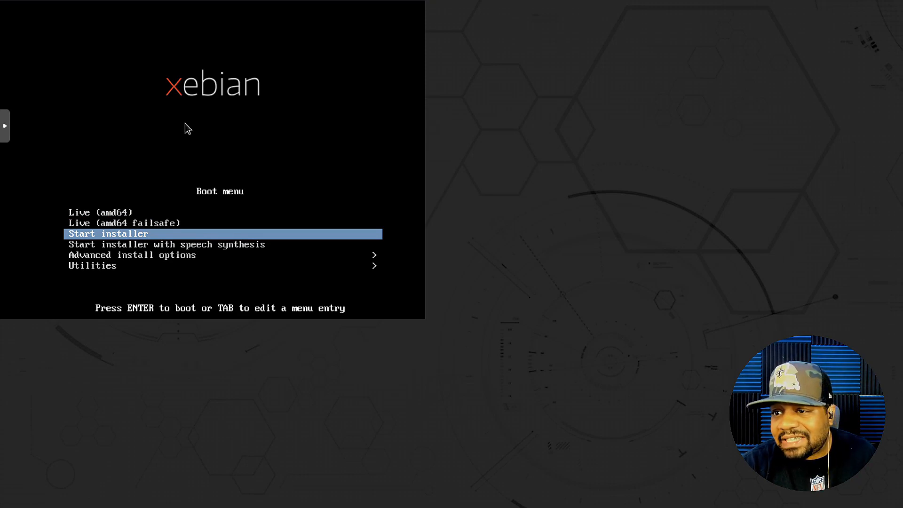
pyautogui.press('Down')
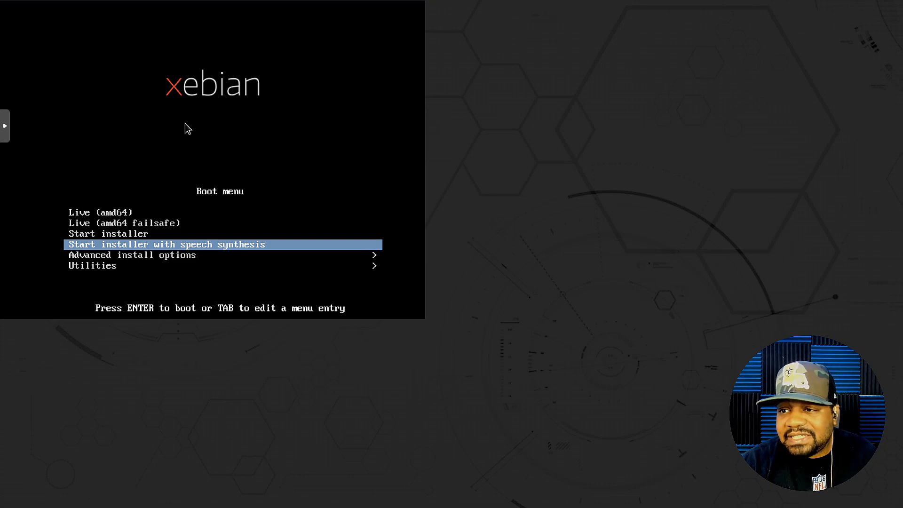
pyautogui.press('Down')
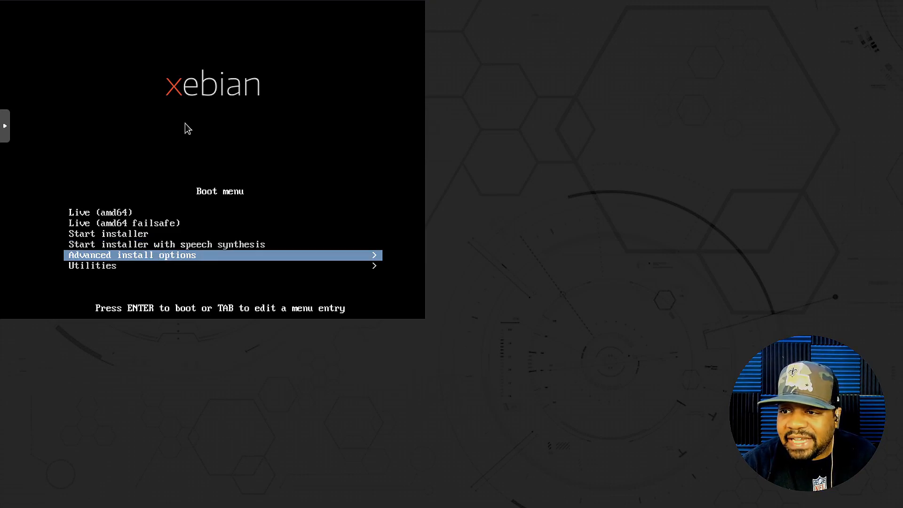
pyautogui.press('Down')
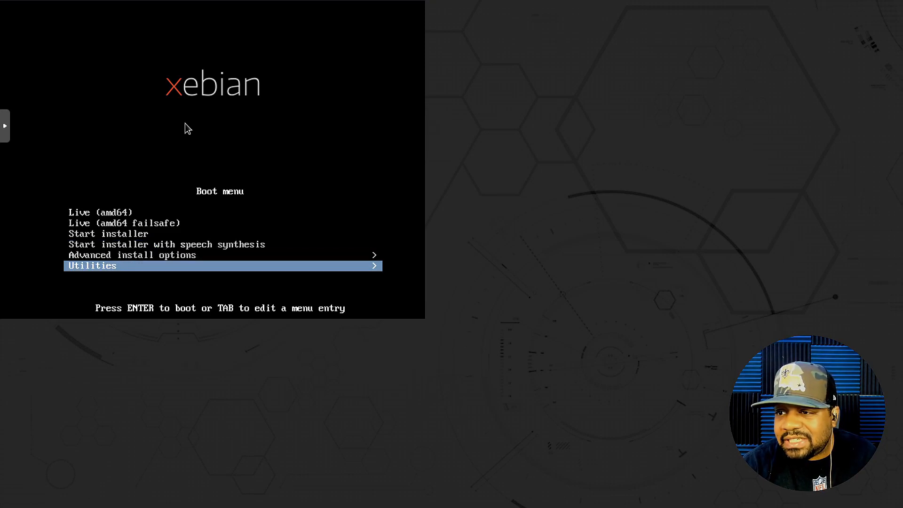
pyautogui.press('Up')
pyautogui.press('Up')
pyautogui.press('Up')
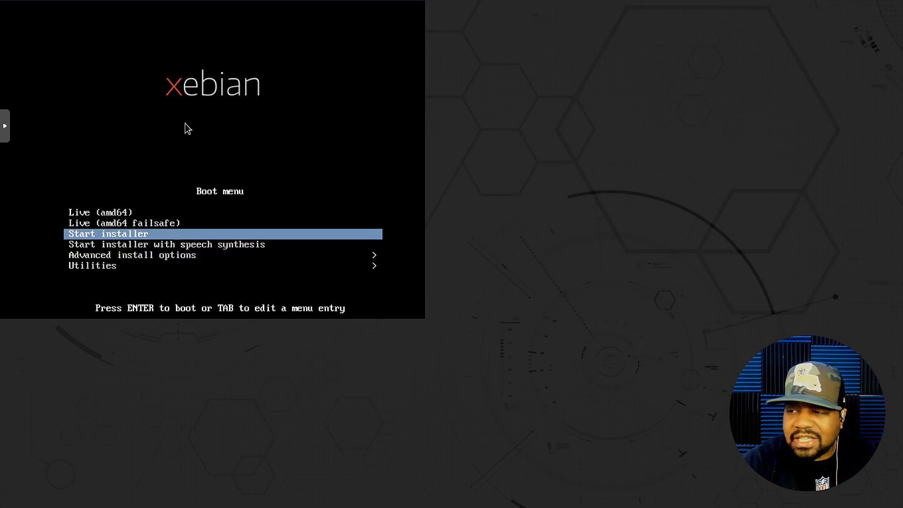
pyautogui.press('Return')
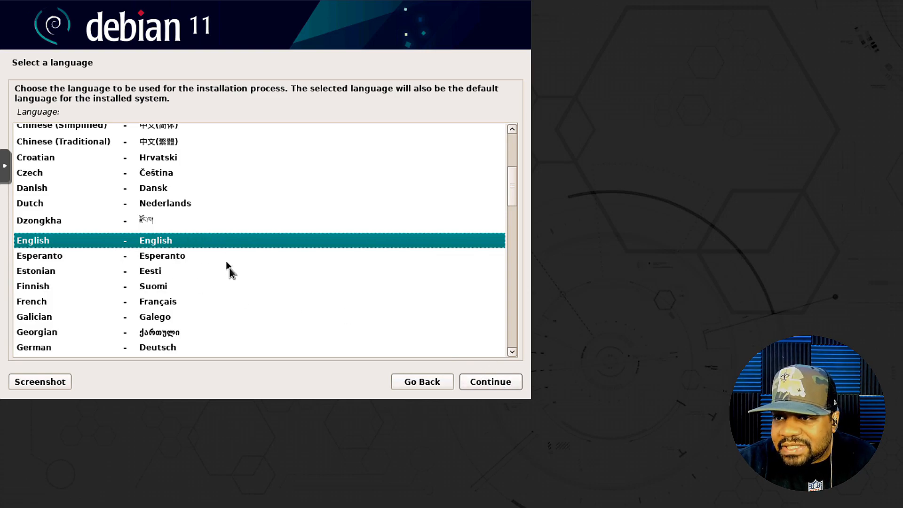
# - Accept English, United States location and the American English keymap
pyautogui.click(489, 384)
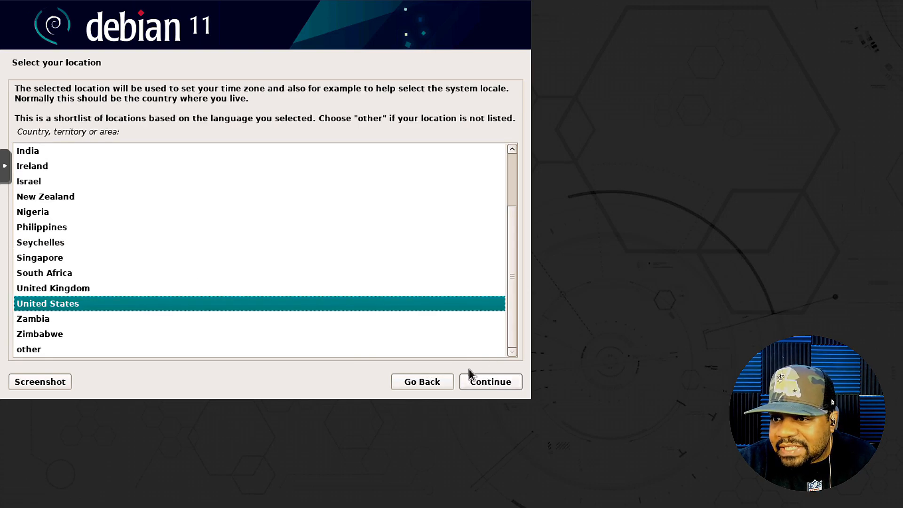
pyautogui.click(490, 382)
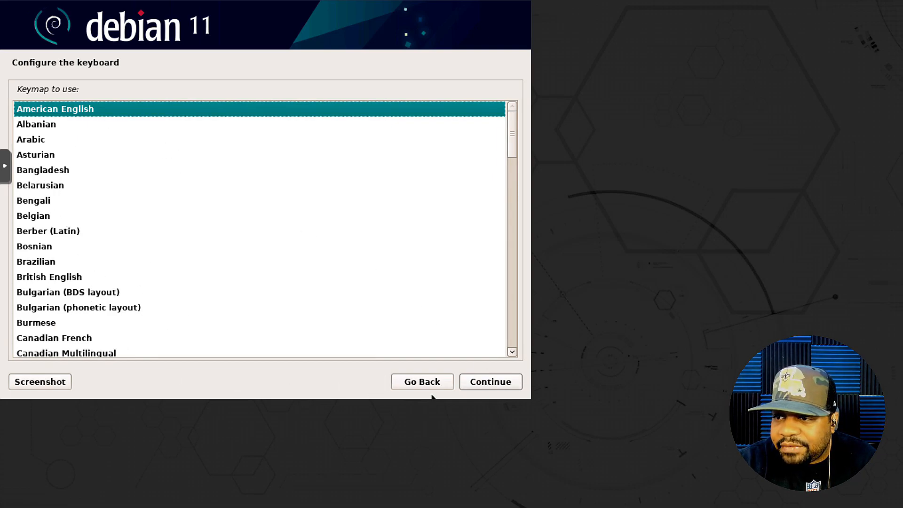
pyautogui.click(504, 383)
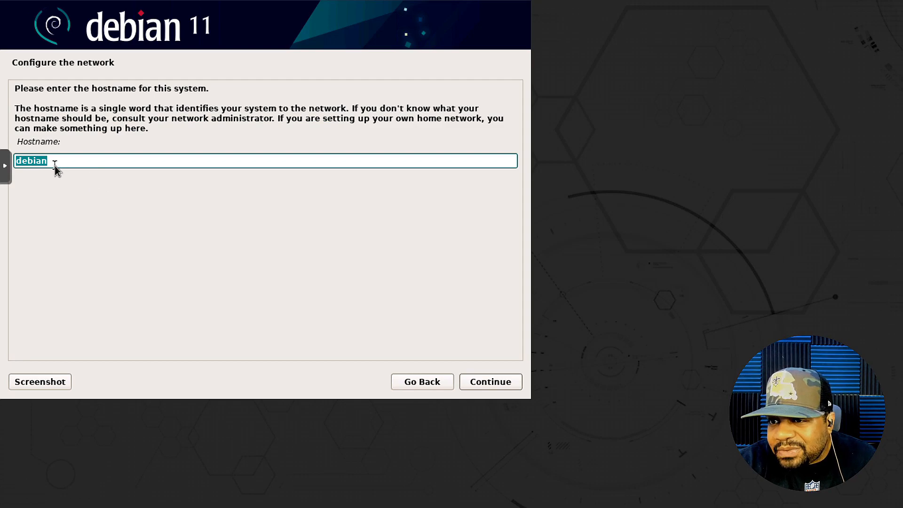
# - Change the hostname from debian to xebian and leave the domain name blank
pyautogui.click(22, 162)
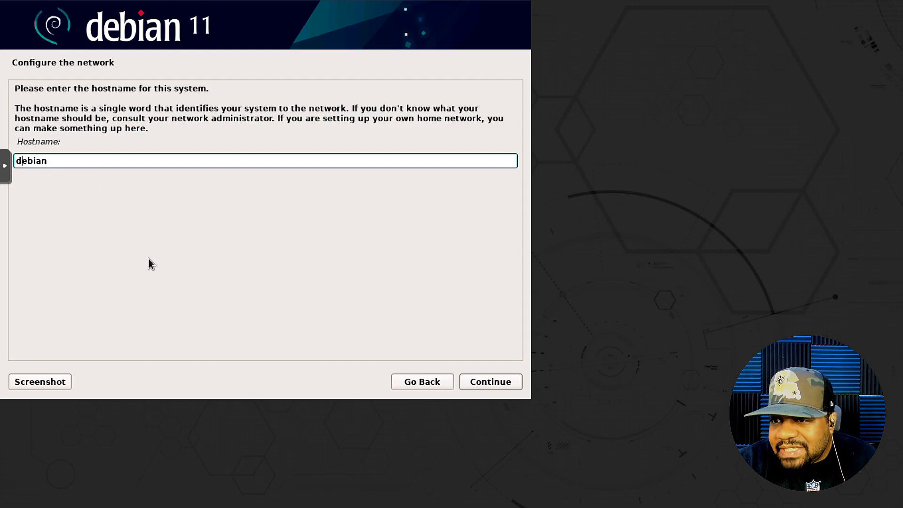
pyautogui.press('BackSpace')
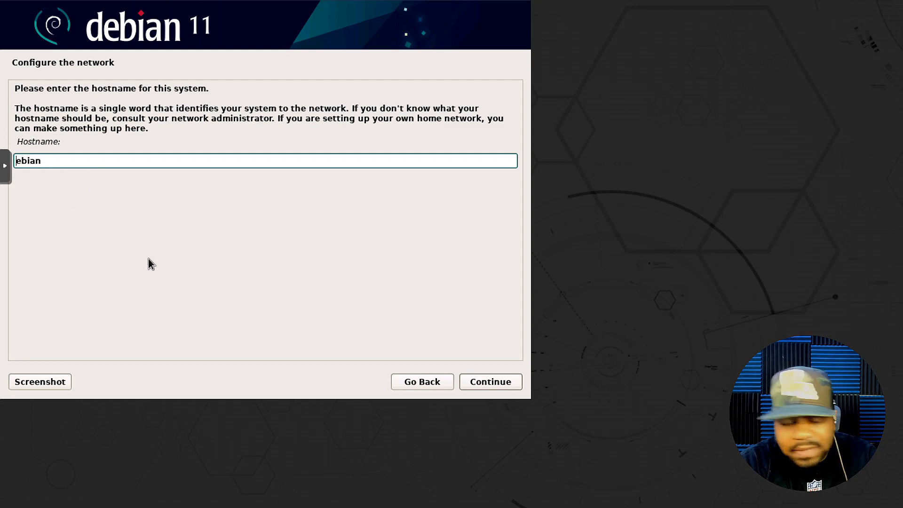
pyautogui.write('x')
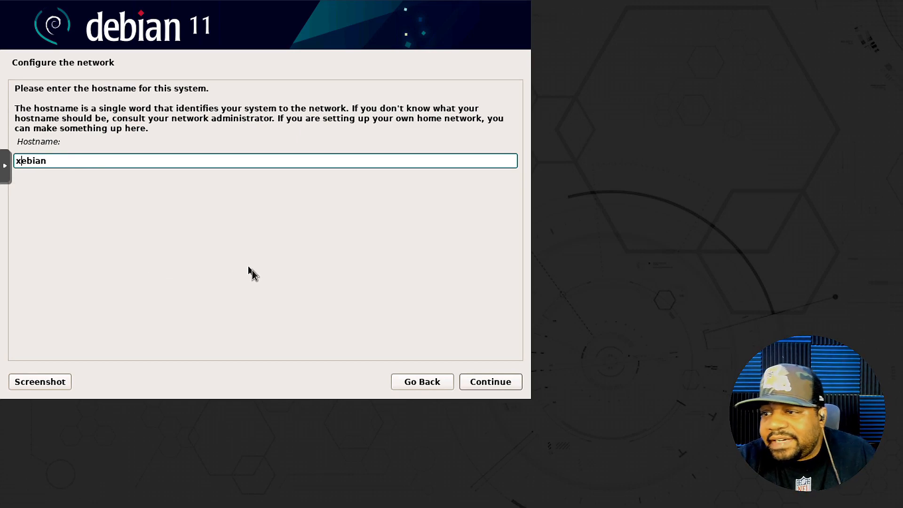
pyautogui.click(497, 382)
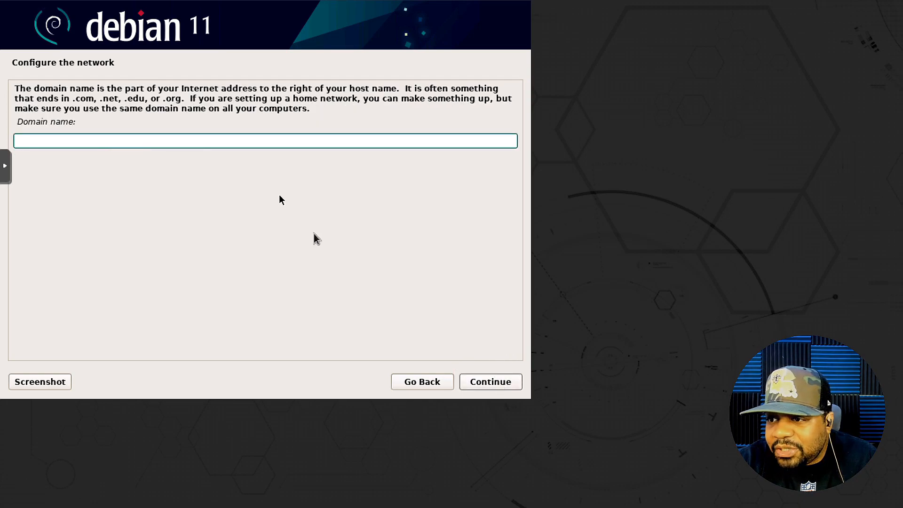
pyautogui.click(498, 383)
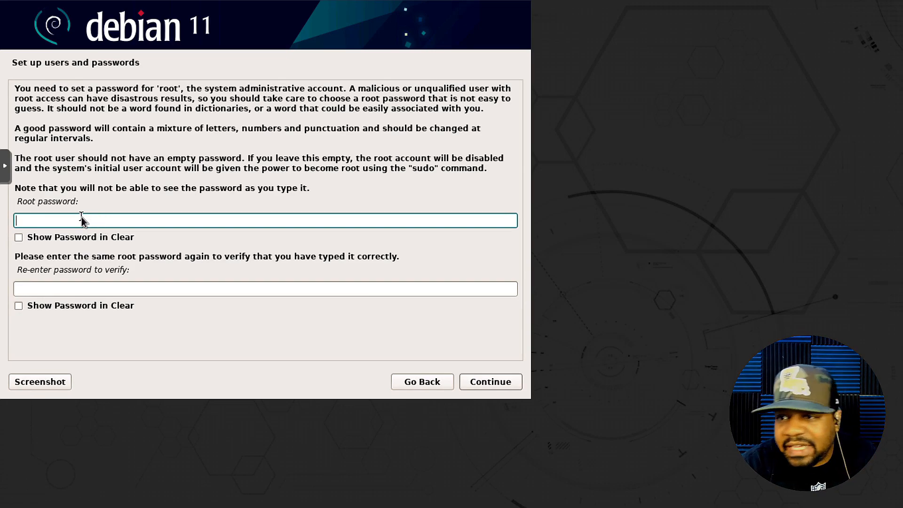
# - Enter and confirm the root password
pyautogui.write('●●●●●')
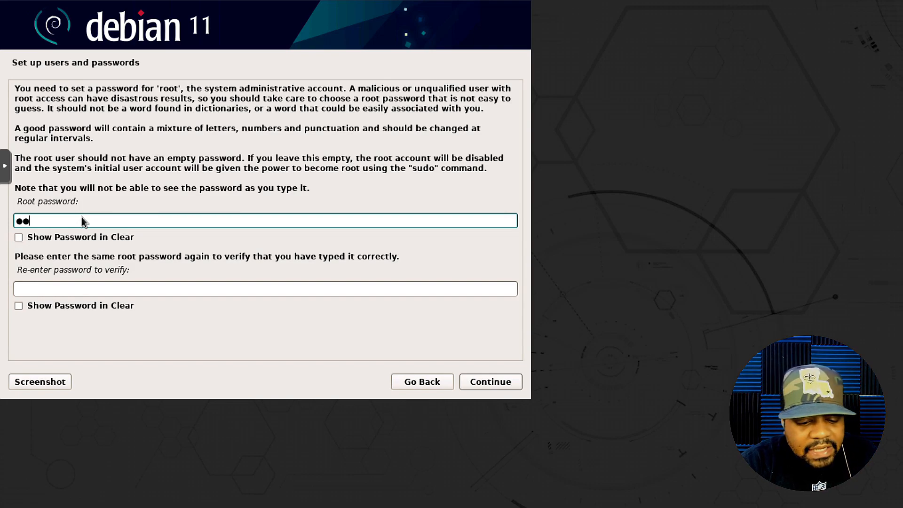
pyautogui.write('●●●●')
pyautogui.press('Tab')
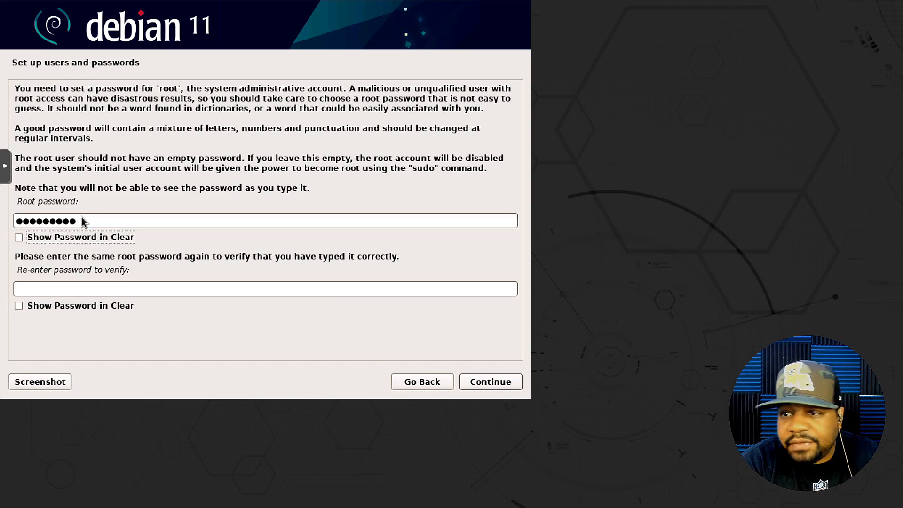
pyautogui.press('Tab')
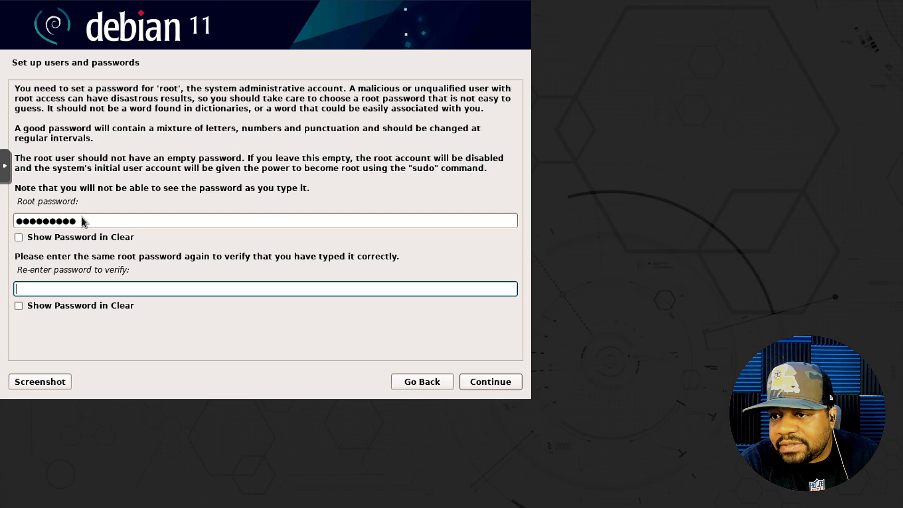
pyautogui.write('●●●●●●●')
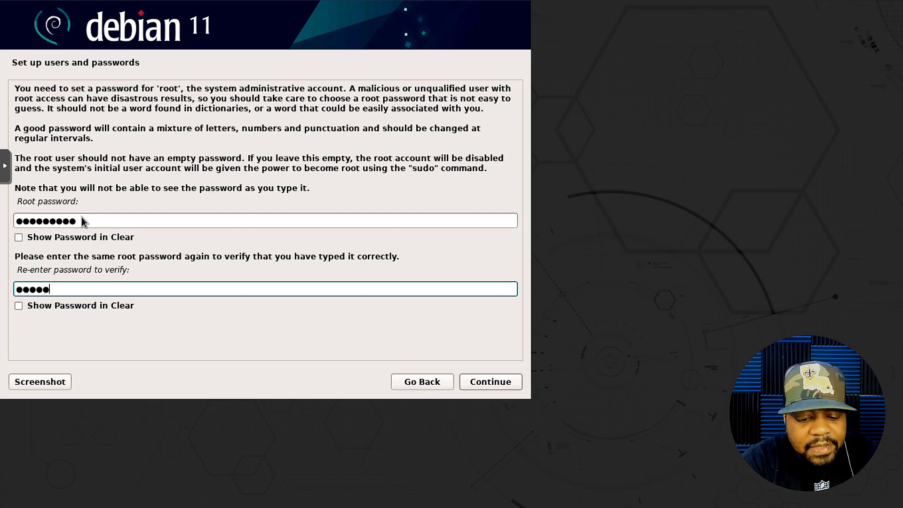
pyautogui.write('●●')
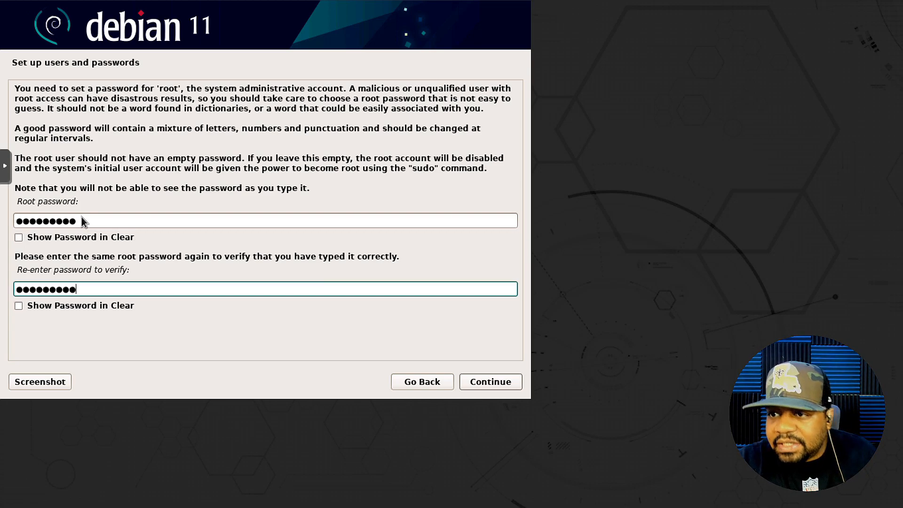
pyautogui.click(501, 382)
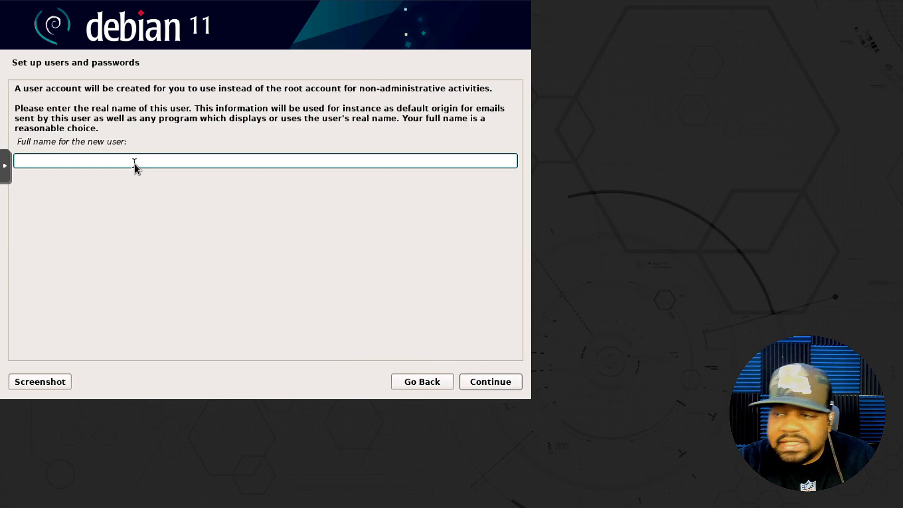
# - Enter the new user's full name and accept the prefilled username
pyautogui.write('josh')
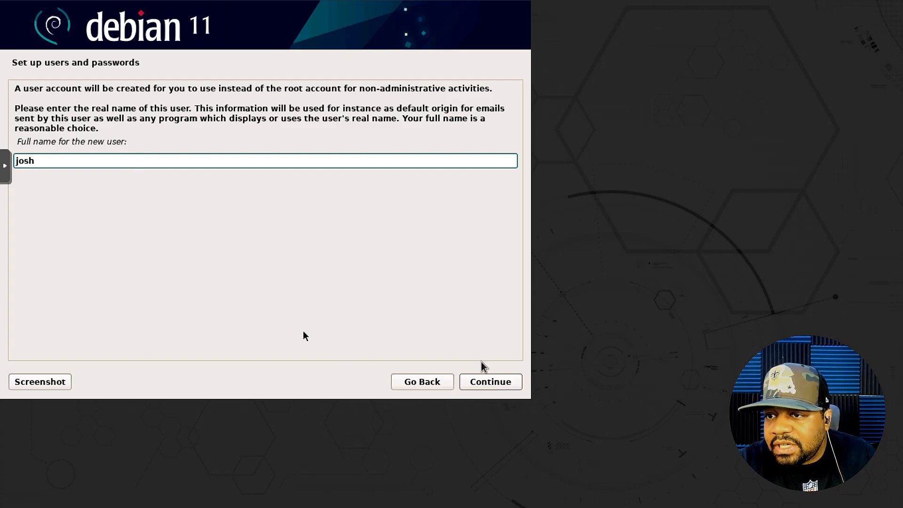
pyautogui.click(492, 381)
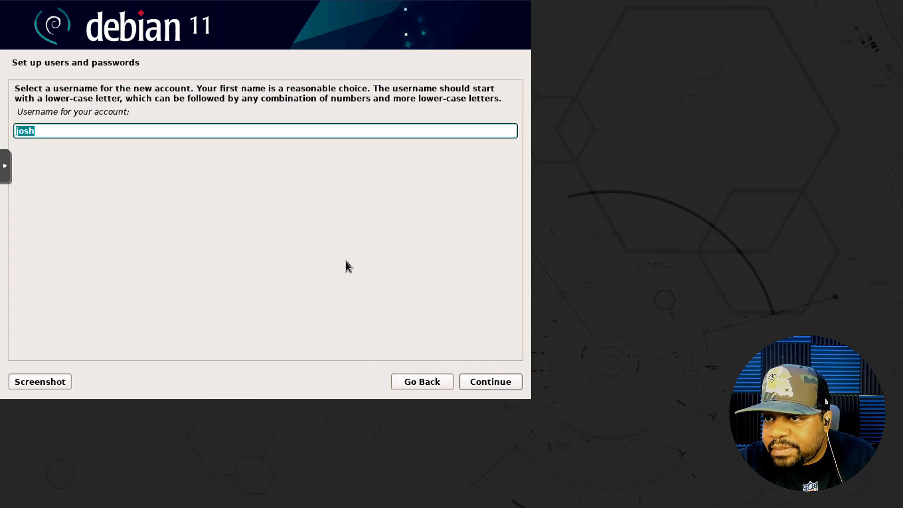
pyautogui.click(487, 381)
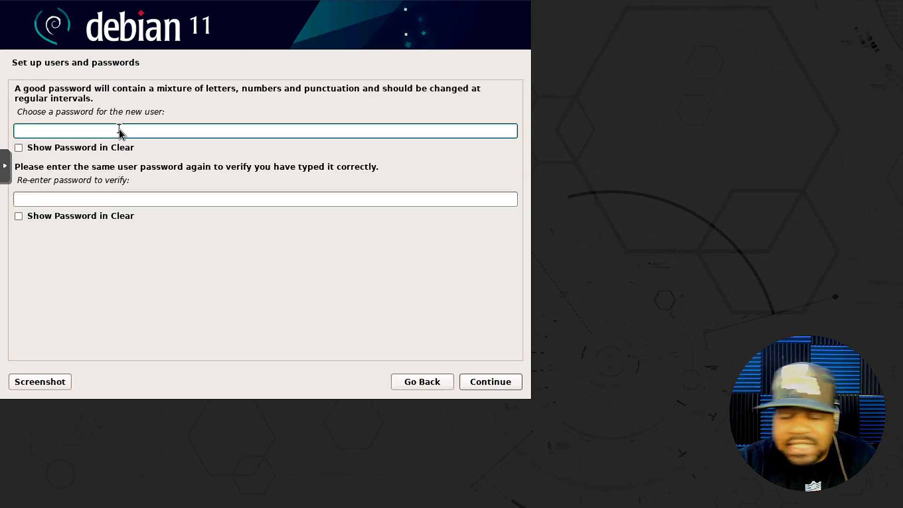
# - Set and confirm the user's password, then choose the Pacific time zone
pyautogui.write('password1')
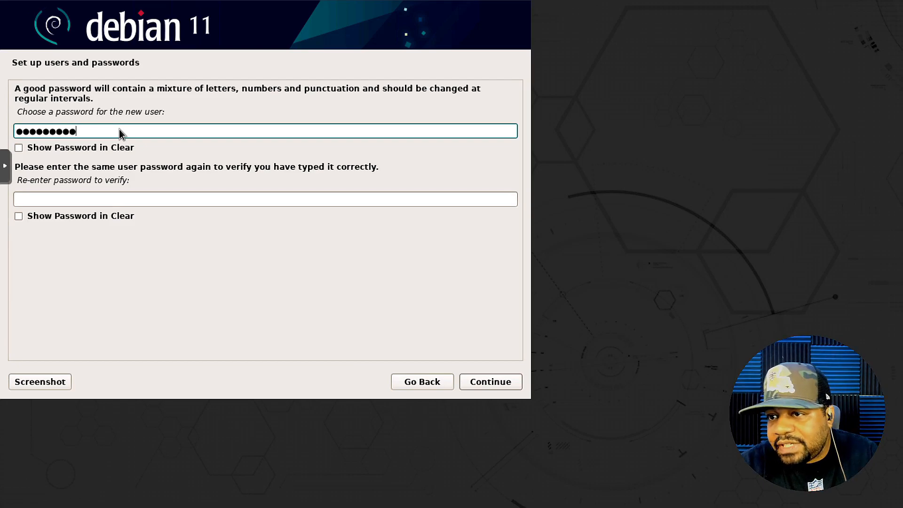
pyautogui.click(211, 201)
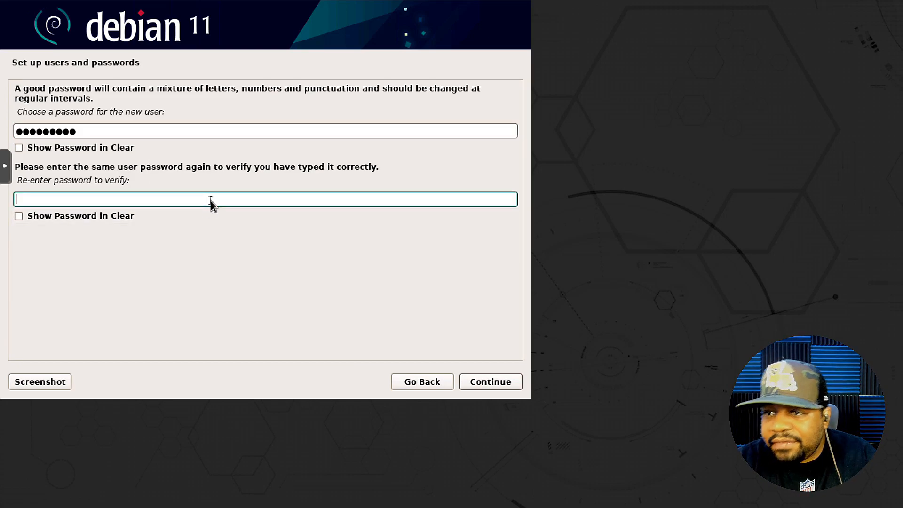
pyautogui.write('password1')
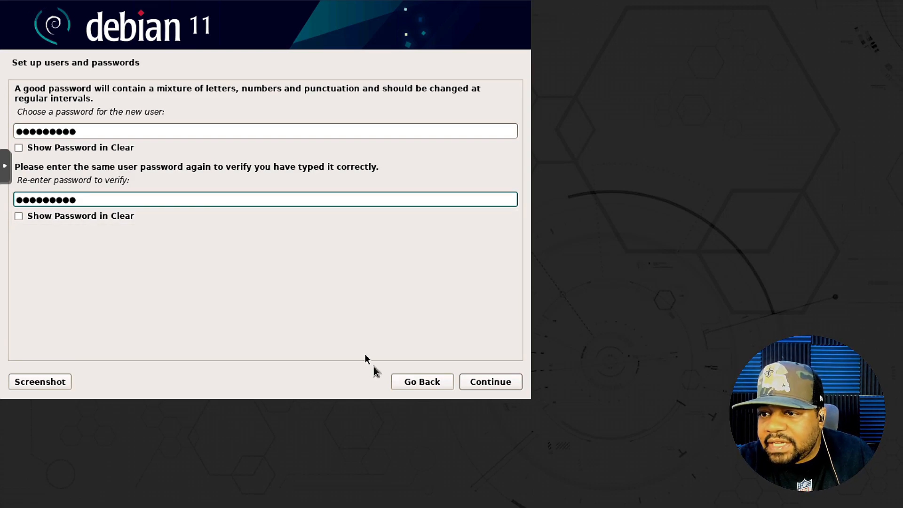
pyautogui.click(498, 383)
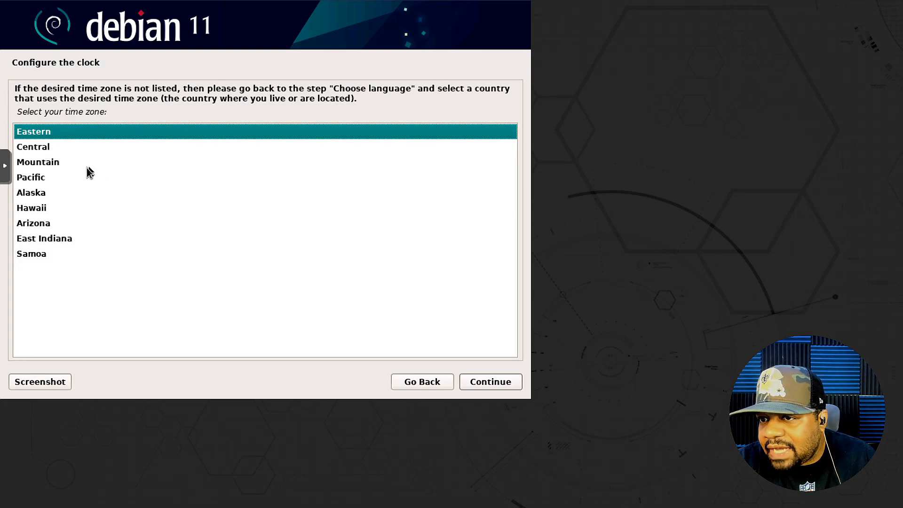
pyautogui.click(41, 181)
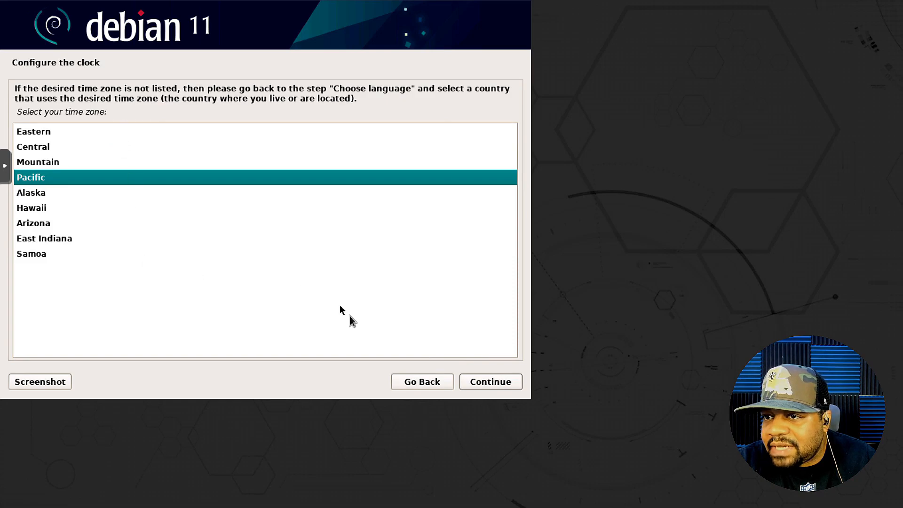
pyautogui.click(494, 382)
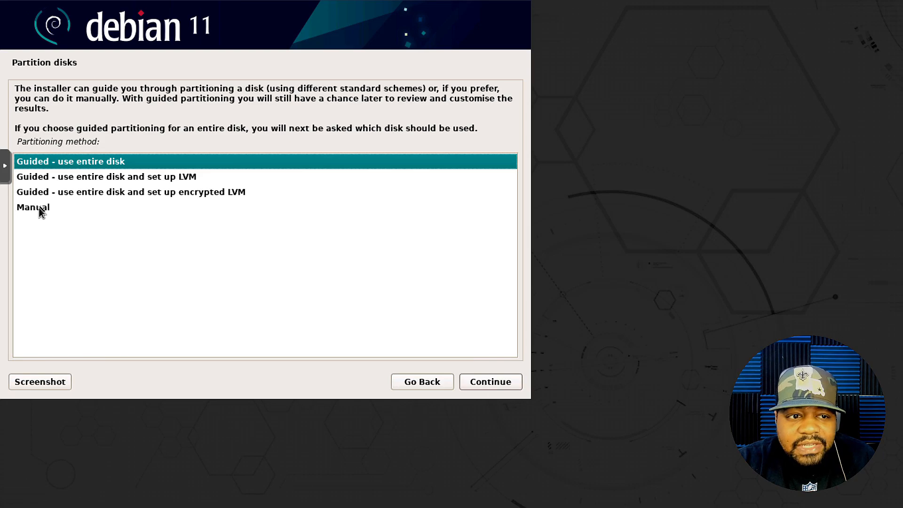
# - Guided-partition the 34.4 GB virtual disk with all files in one partition and confirm writing changes
pyautogui.click(499, 383)
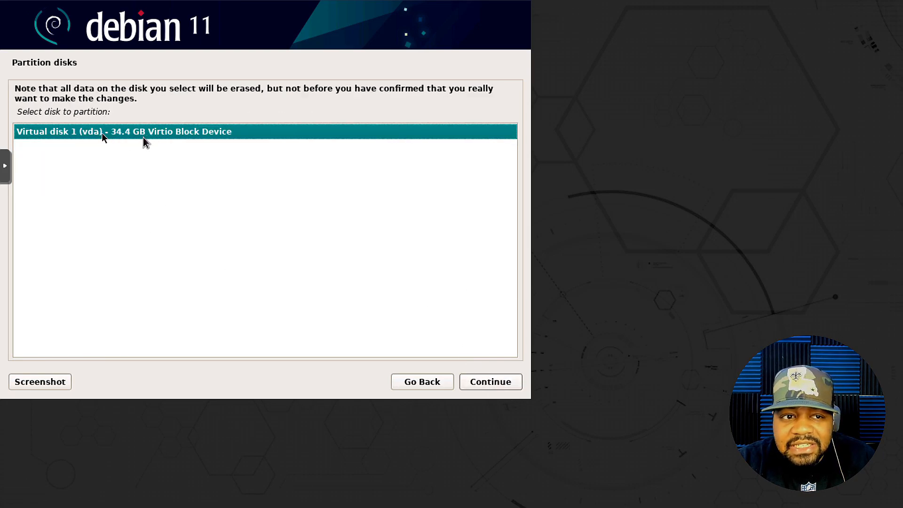
pyautogui.click(494, 381)
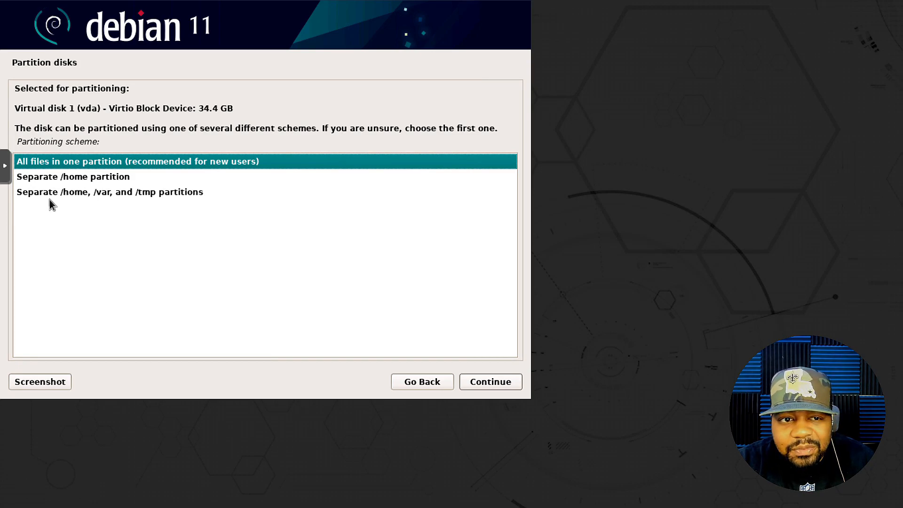
pyautogui.click(498, 383)
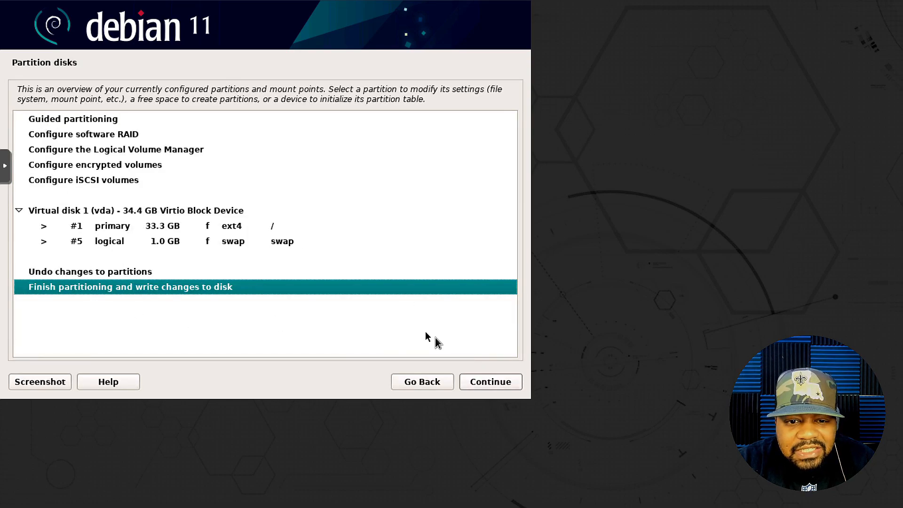
pyautogui.click(499, 384)
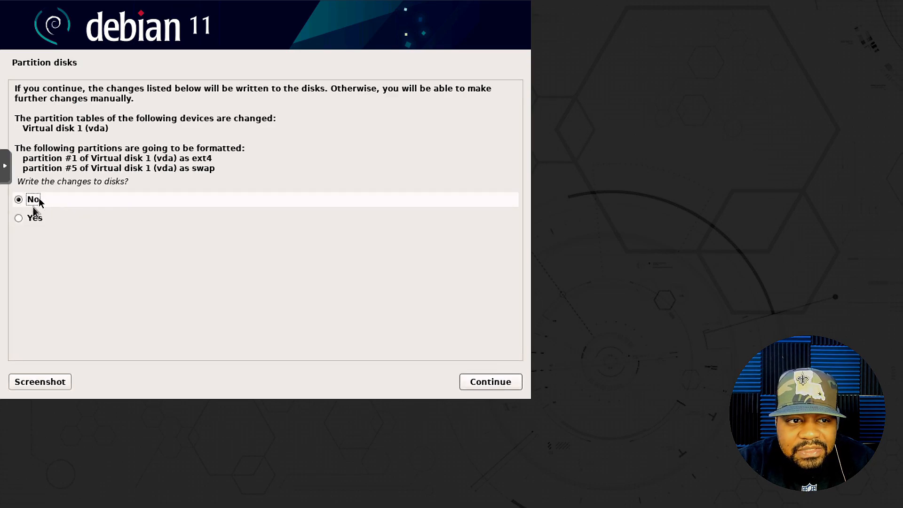
pyautogui.click(22, 217)
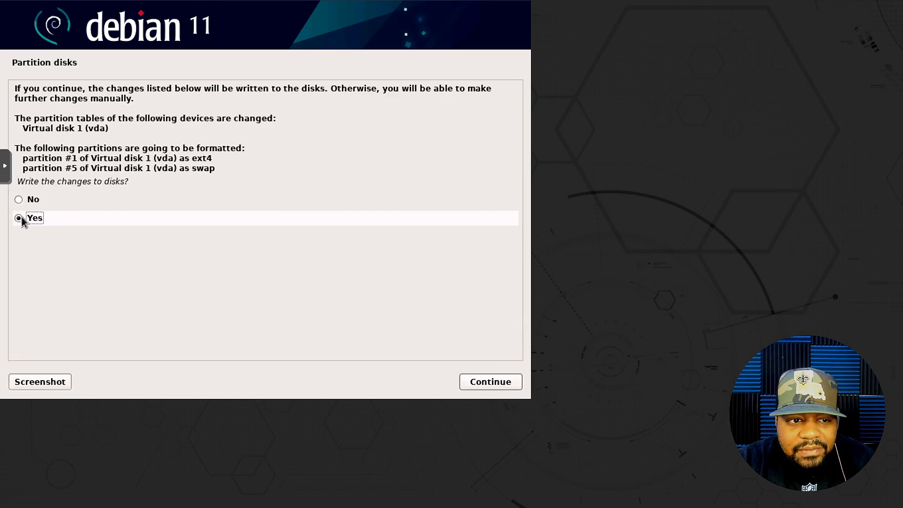
pyautogui.click(498, 380)
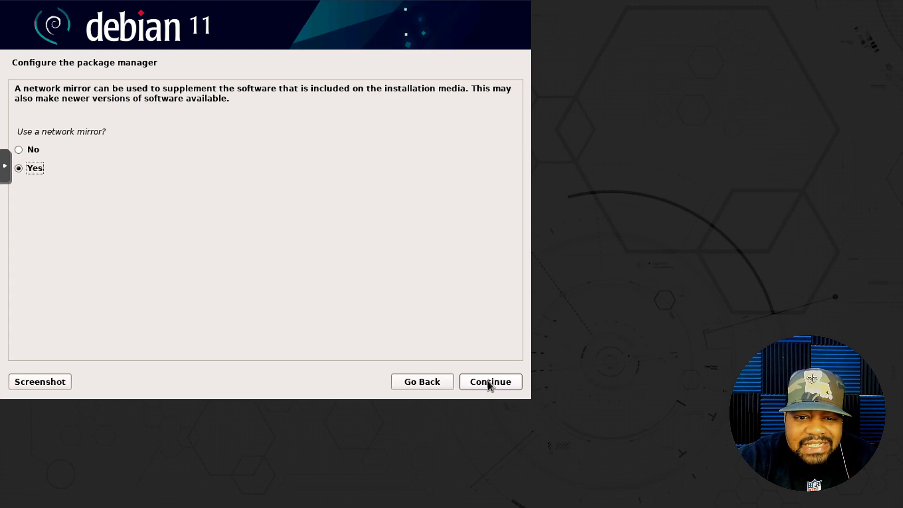
# - Use the United States deb.debian.org network mirror with no HTTP proxy
pyautogui.click(489, 382)
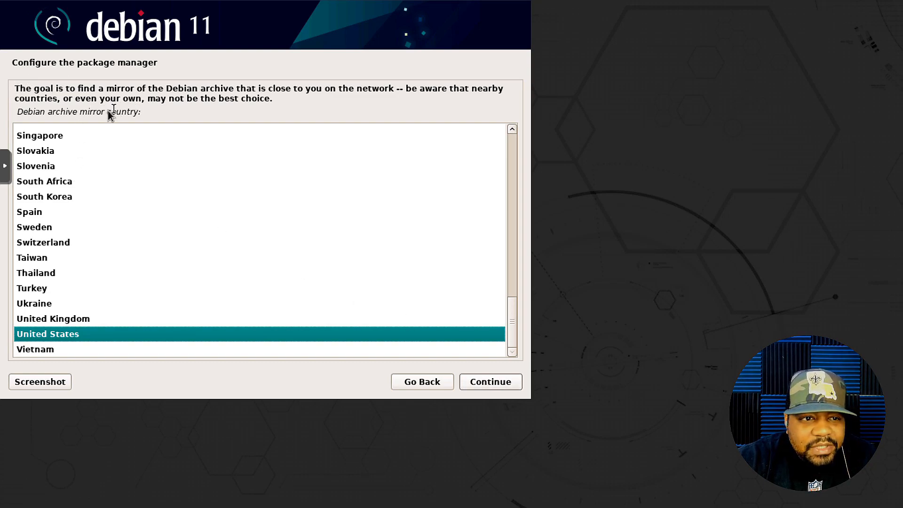
pyautogui.click(504, 387)
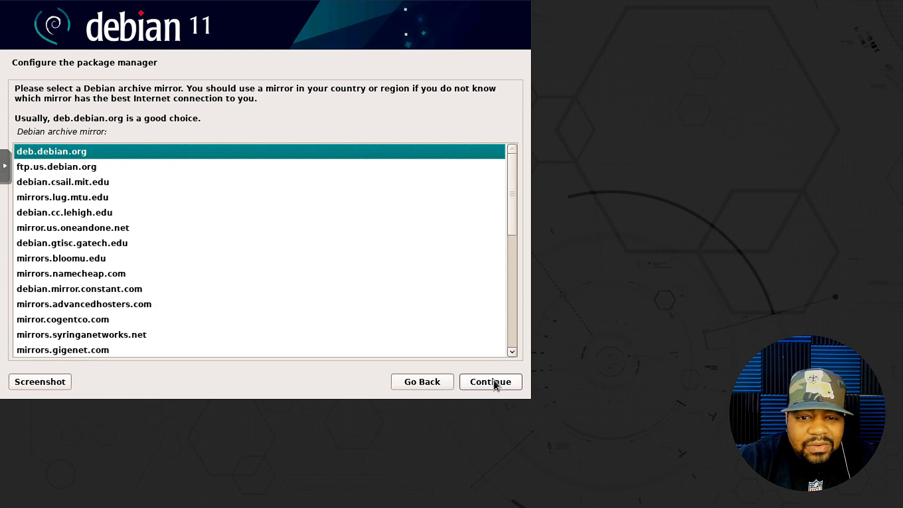
pyautogui.click(493, 380)
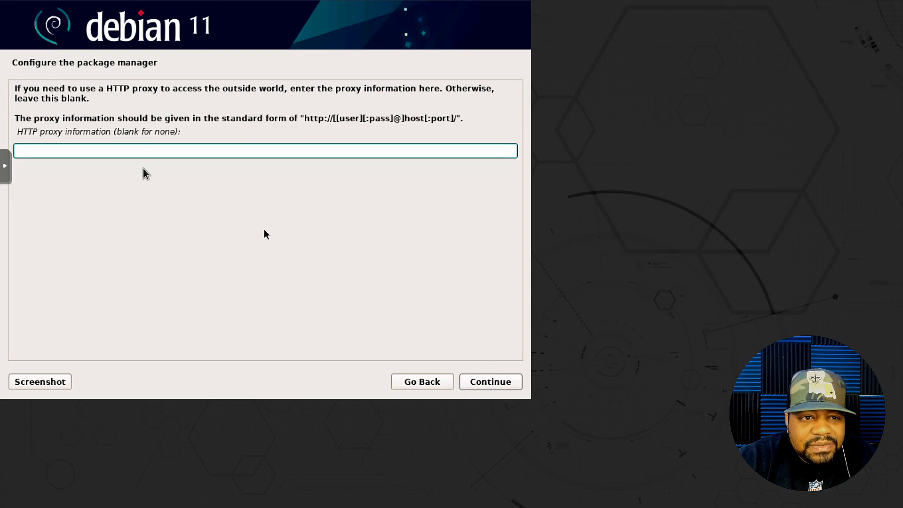
pyautogui.click(496, 382)
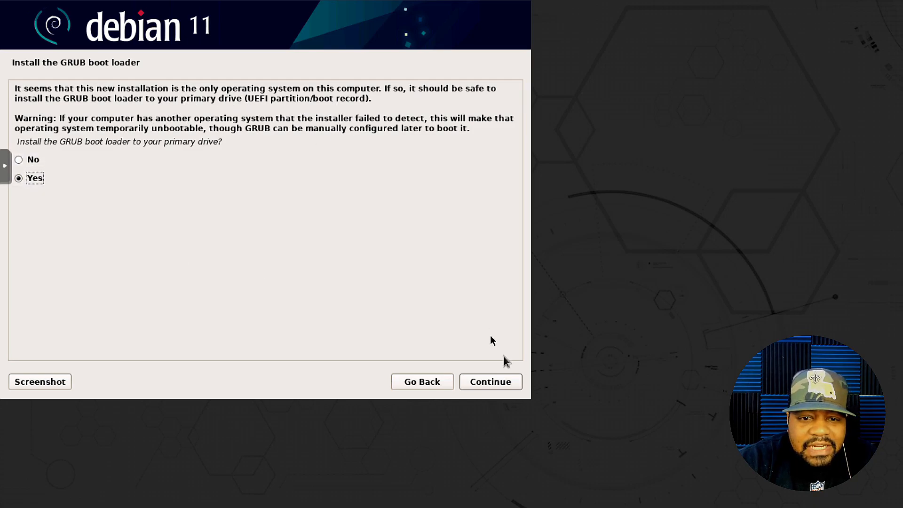
# - Install the GRUB boot loader onto /dev/vda
pyautogui.click(498, 383)
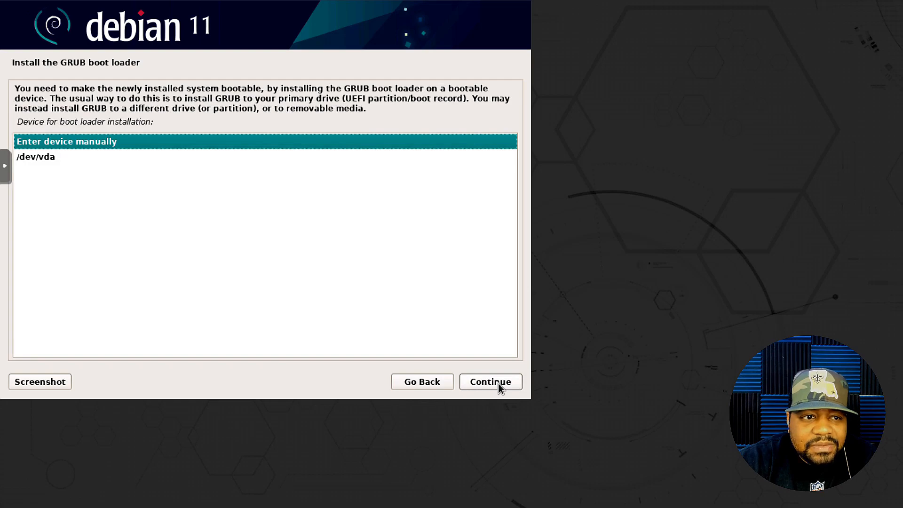
pyautogui.click(39, 156)
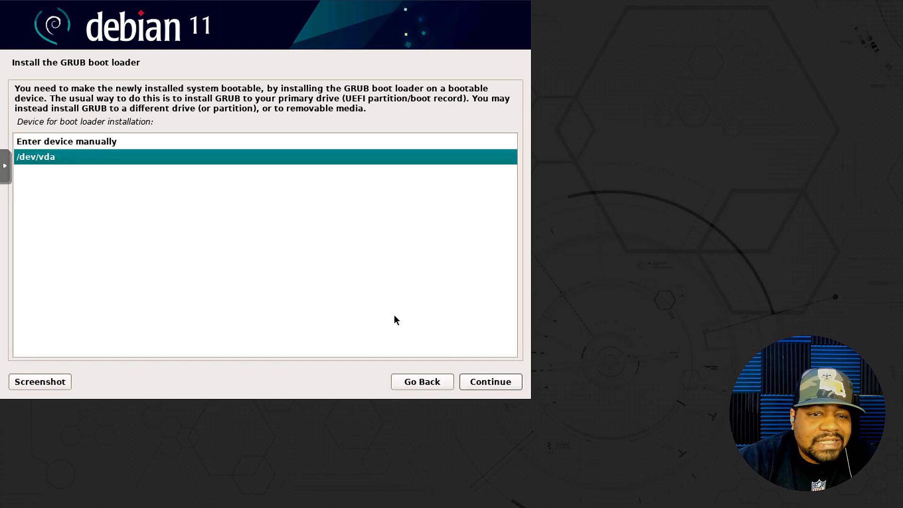
pyautogui.click(492, 382)
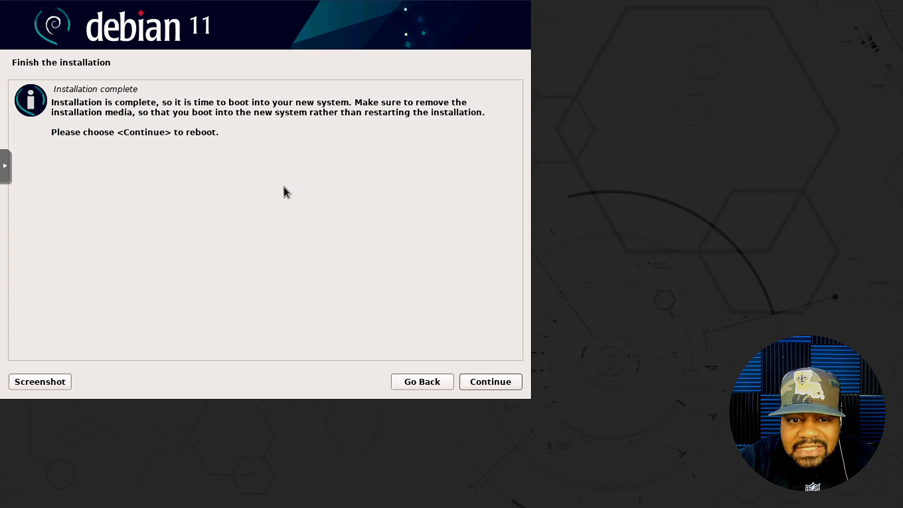
# - Continue past the Installation complete notice to reboot into Xebian
pyautogui.click(490, 381)
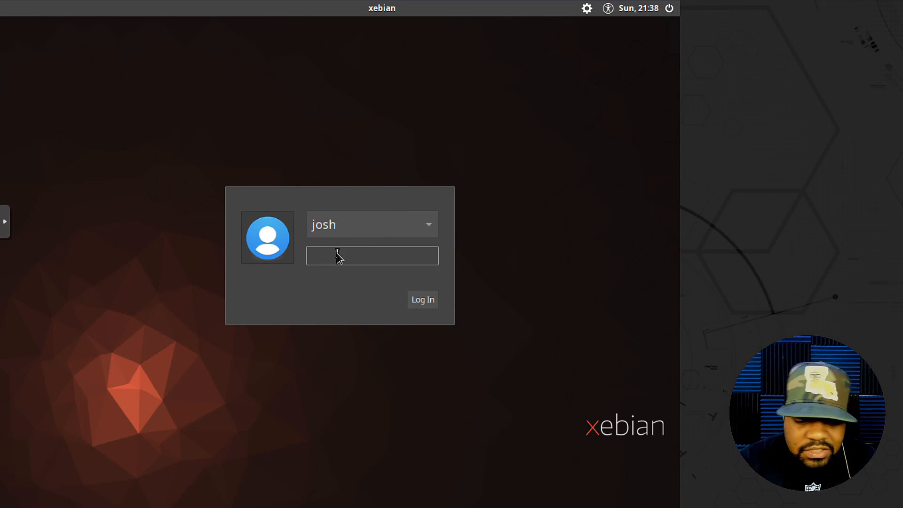
# - Enter the user's password to log in to the Xfce desktop
pyautogui.write('••••••••')
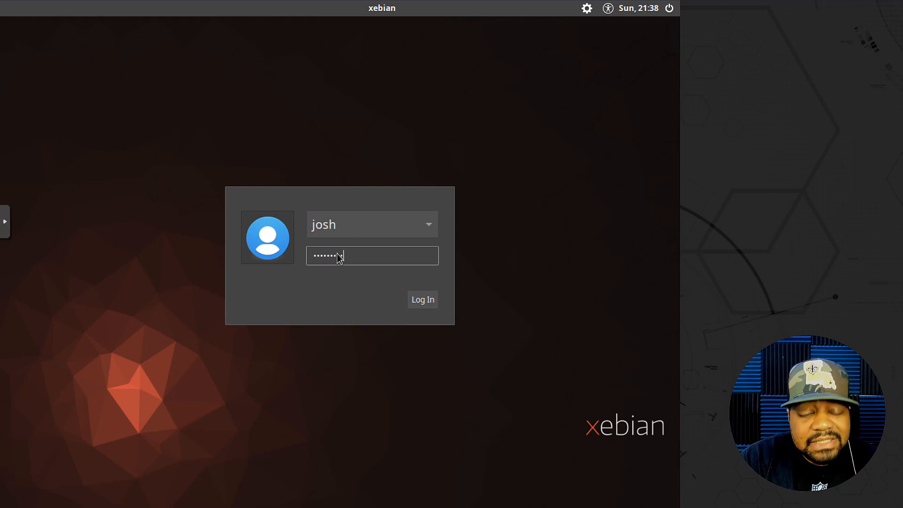
pyautogui.press('Return')
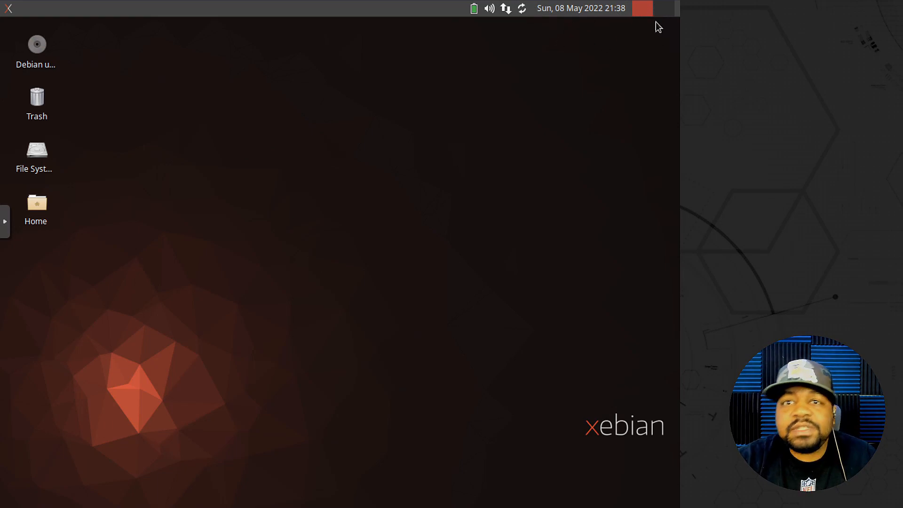
# - Check this month's calendar, then resize the applications menu so every category shows
pyautogui.click(583, 11)
pyautogui.click(583, 11)
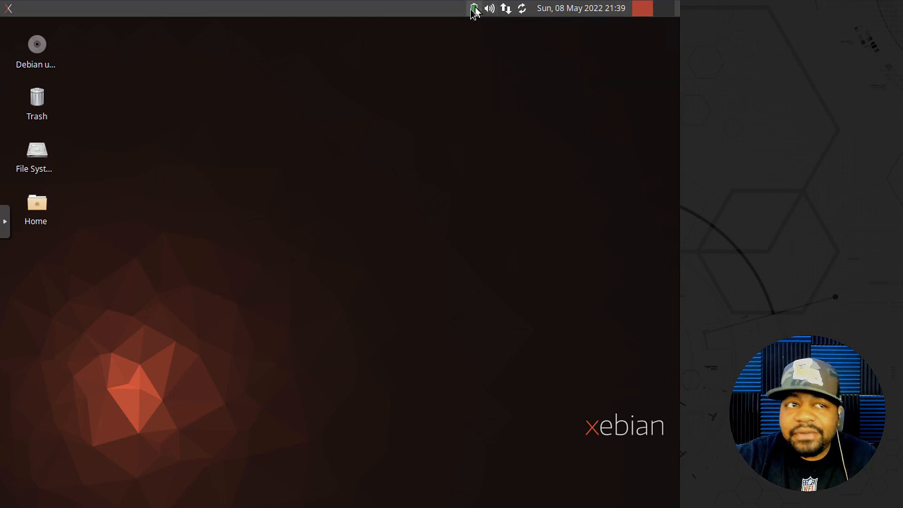
pyautogui.click(8, 8)
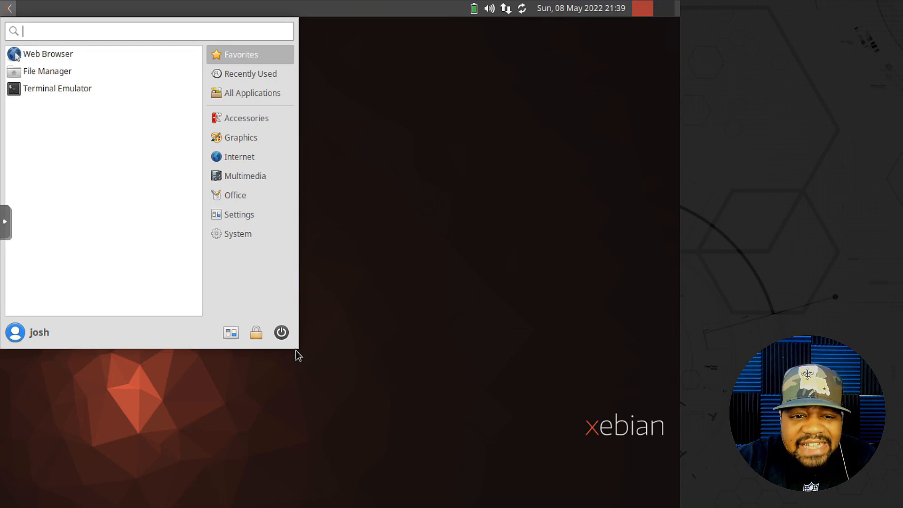
pyautogui.moveTo(298, 347); pyautogui.dragTo(435, 236)
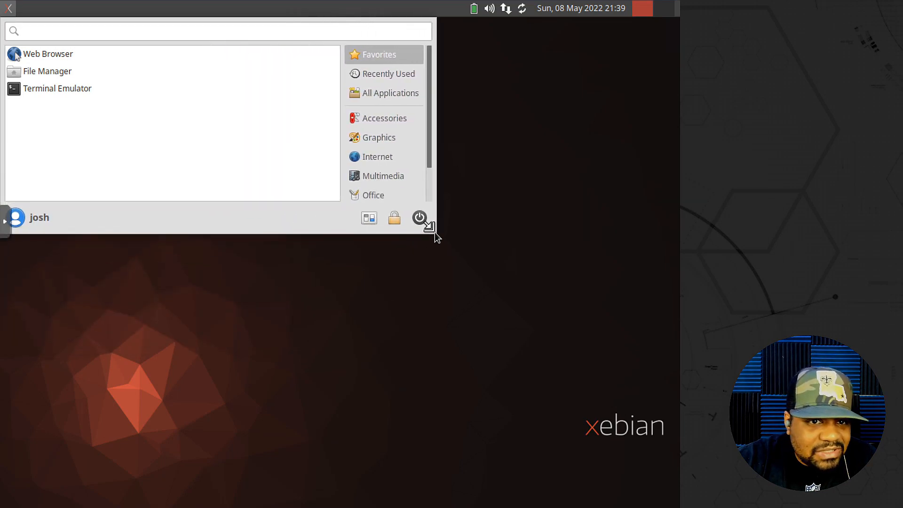
pyautogui.click(357, 310)
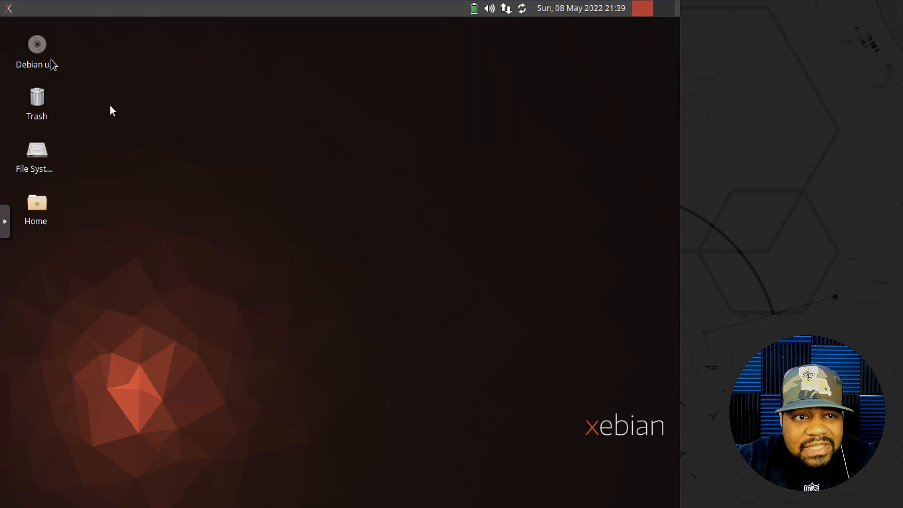
pyautogui.click(7, 9)
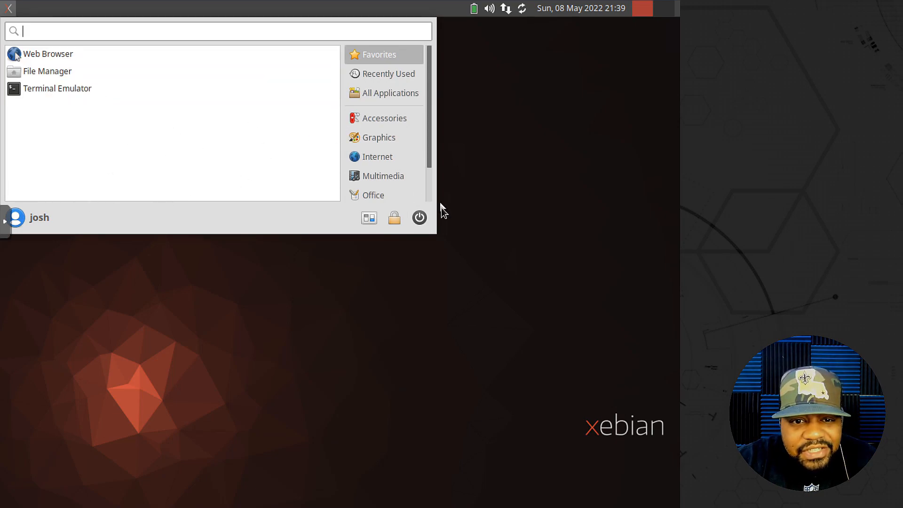
pyautogui.moveTo(433, 233); pyautogui.dragTo(218, 273)
pyautogui.click(465, 256)
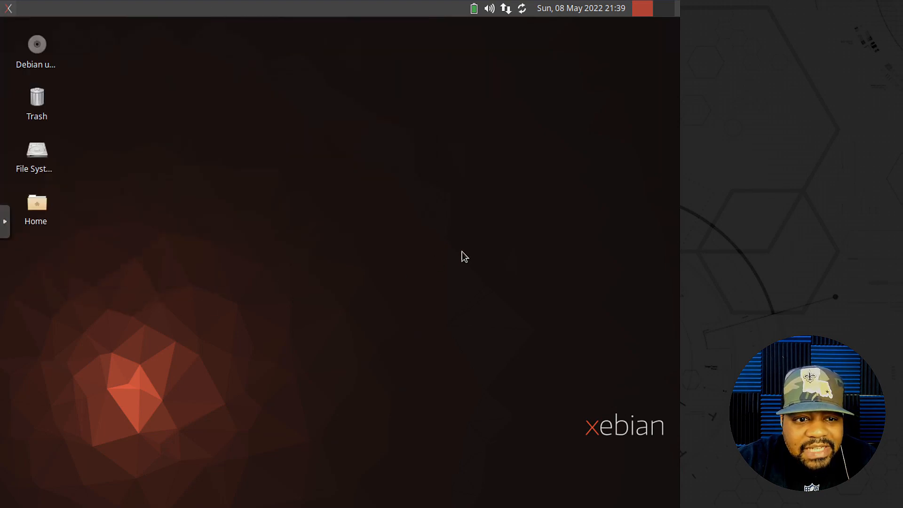
# - Open the Desktop background settings from the desktop context menu, review the wallpapers, and close them
pyautogui.rightClick(300, 89)
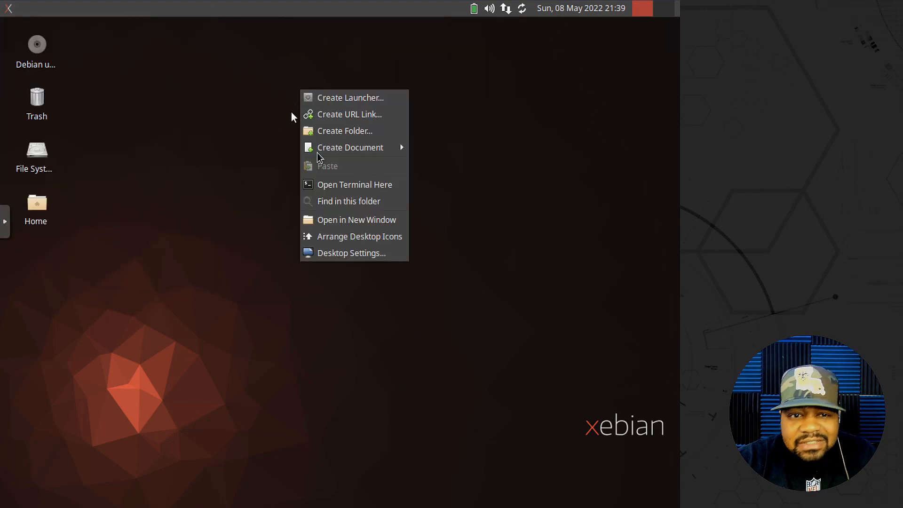
pyautogui.click(349, 254)
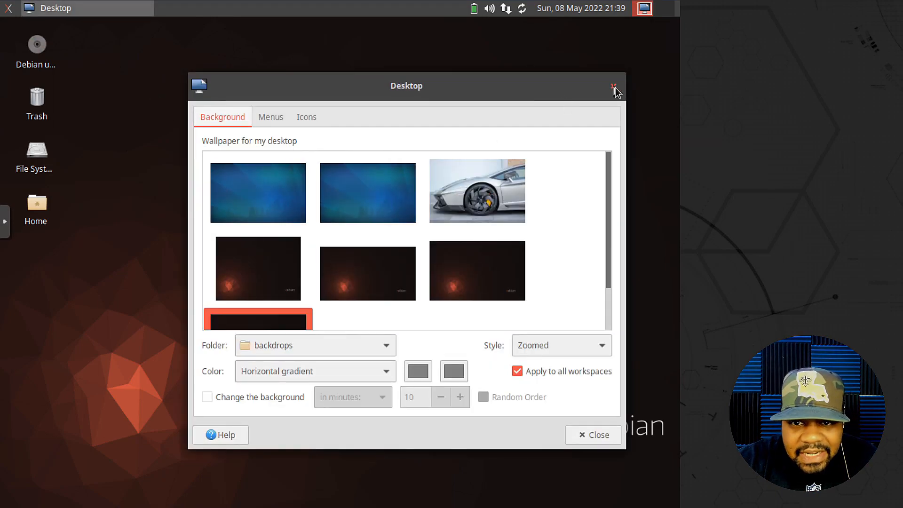
pyautogui.click(613, 86)
# - Launch Display settings via a 'displa' menu search, switch to 1360x768, keep it, and close
pyautogui.click(9, 9)
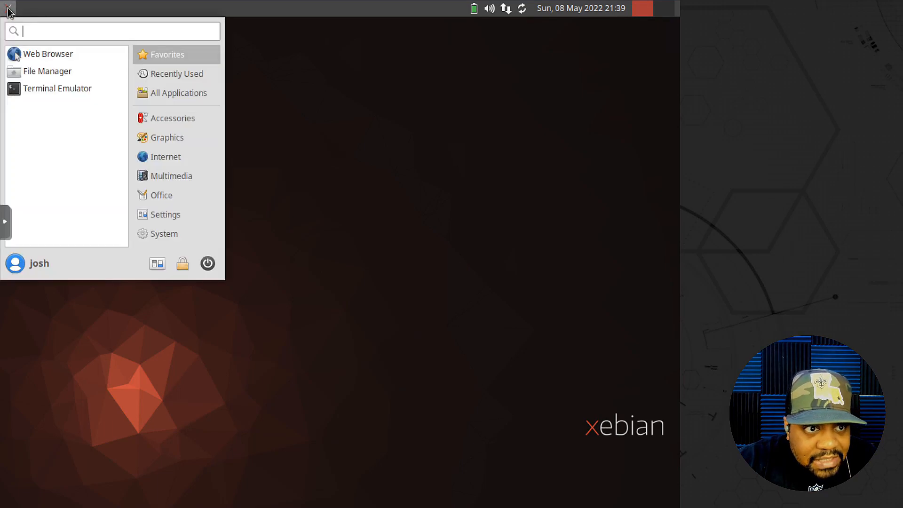
pyautogui.write('displa')
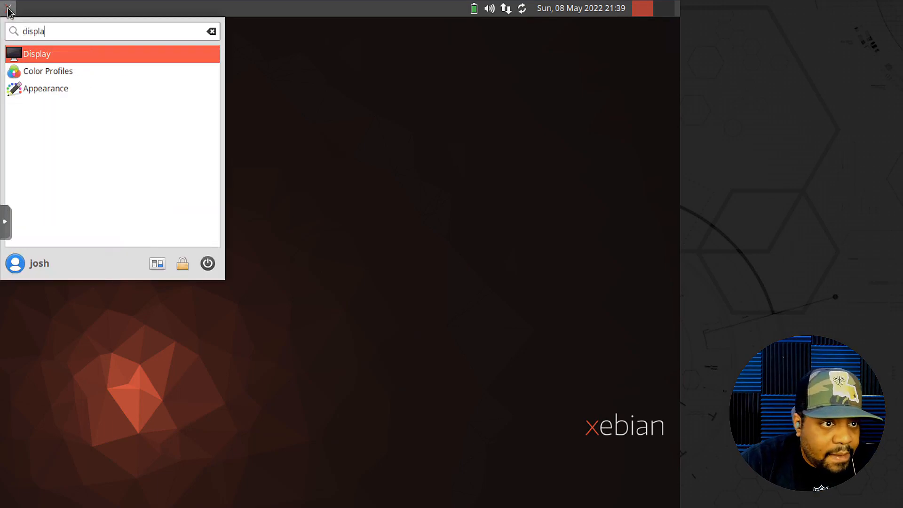
pyautogui.press('Return')
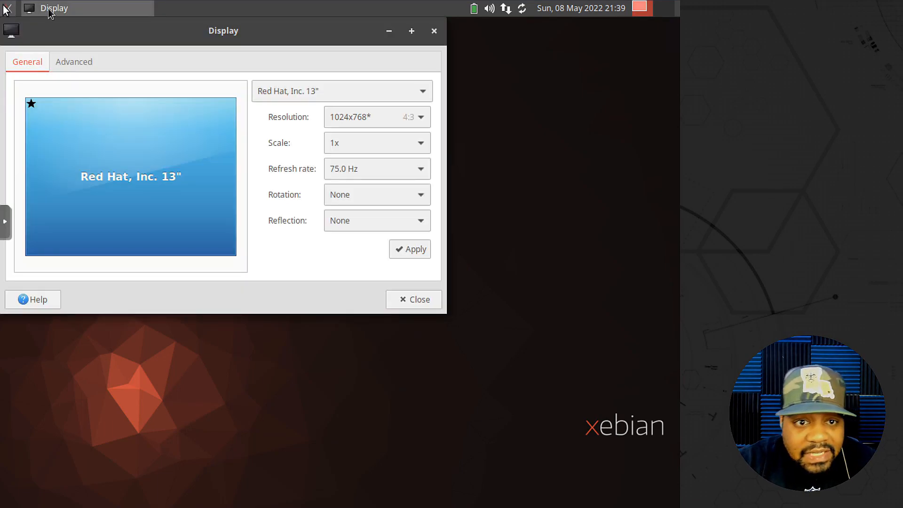
pyautogui.click(426, 116)
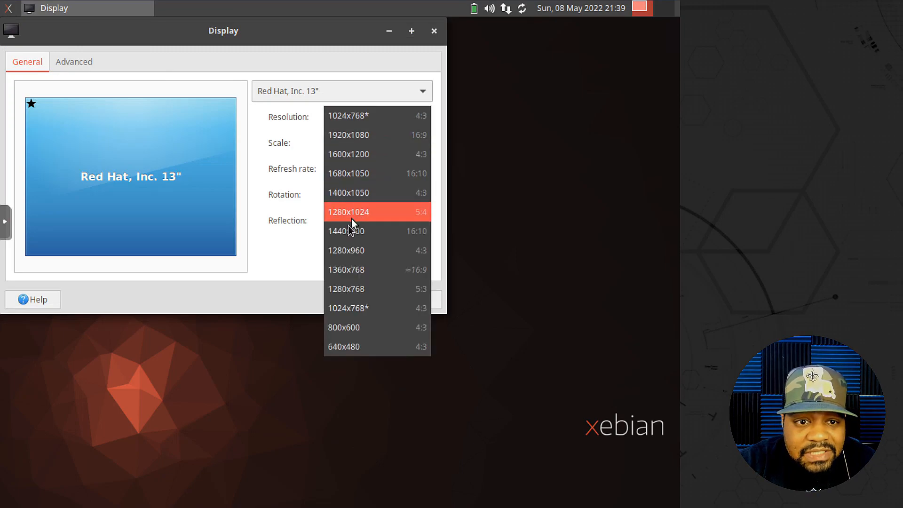
pyautogui.click(346, 272)
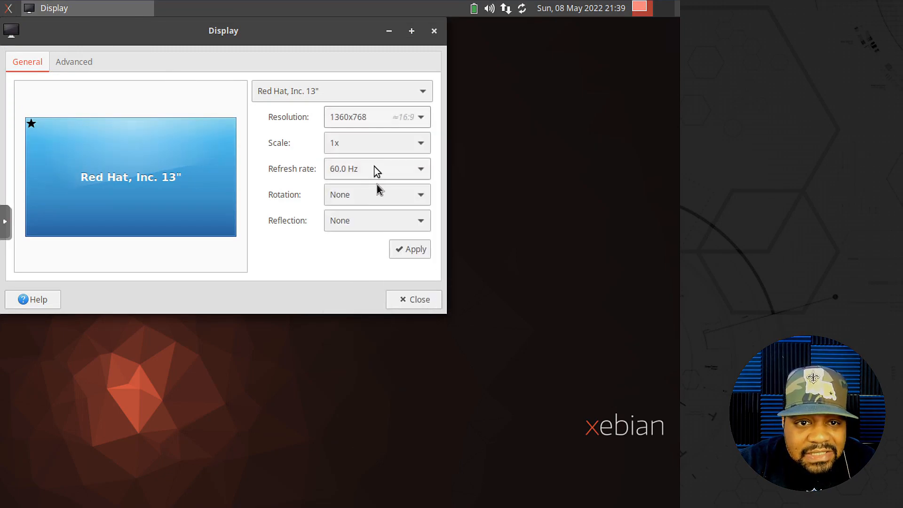
pyautogui.click(410, 254)
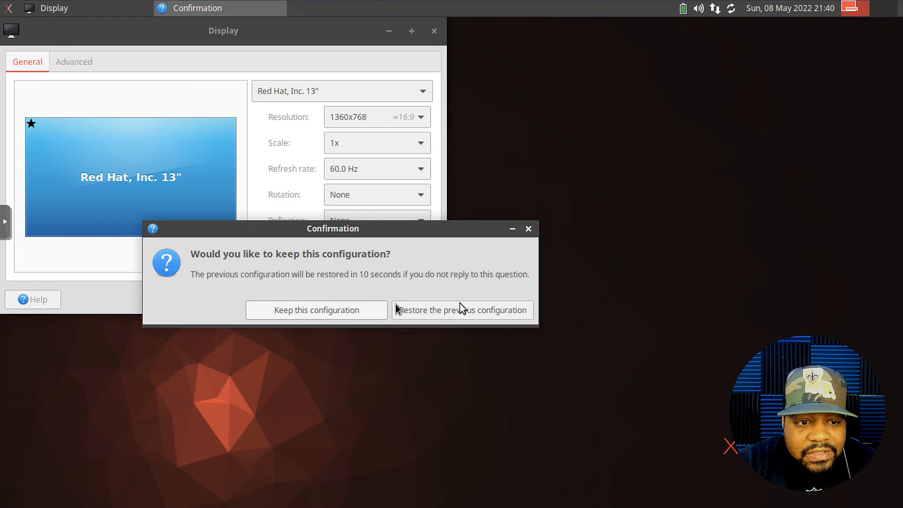
pyautogui.click(299, 309)
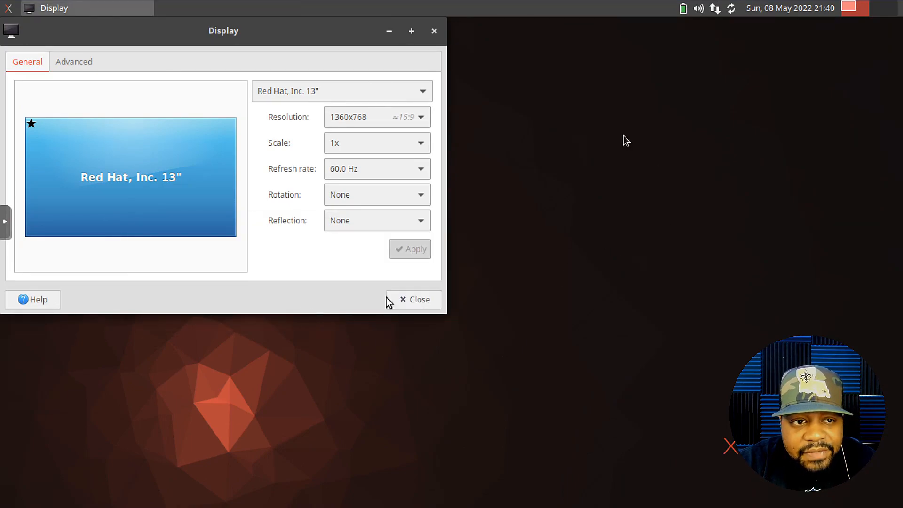
pyautogui.click(433, 31)
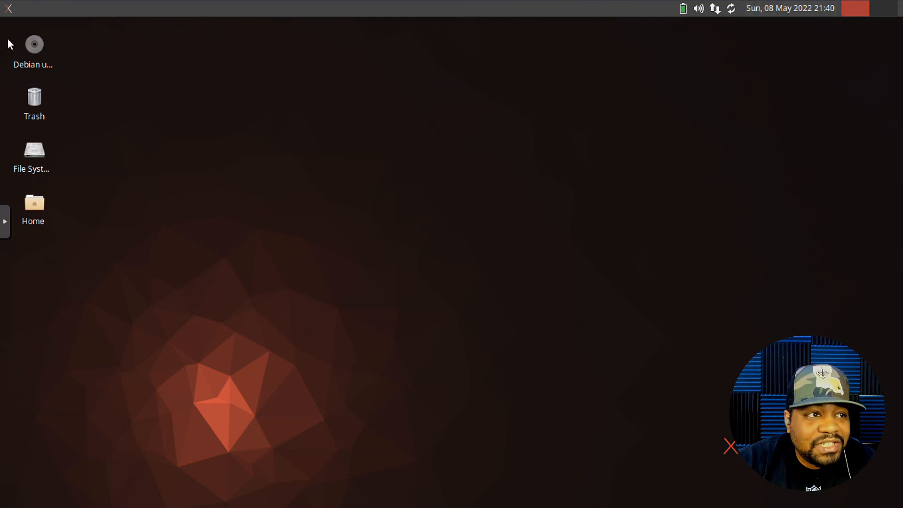
# - Launch Firefox from the applications menu and glance at its main menu
pyautogui.click(8, 9)
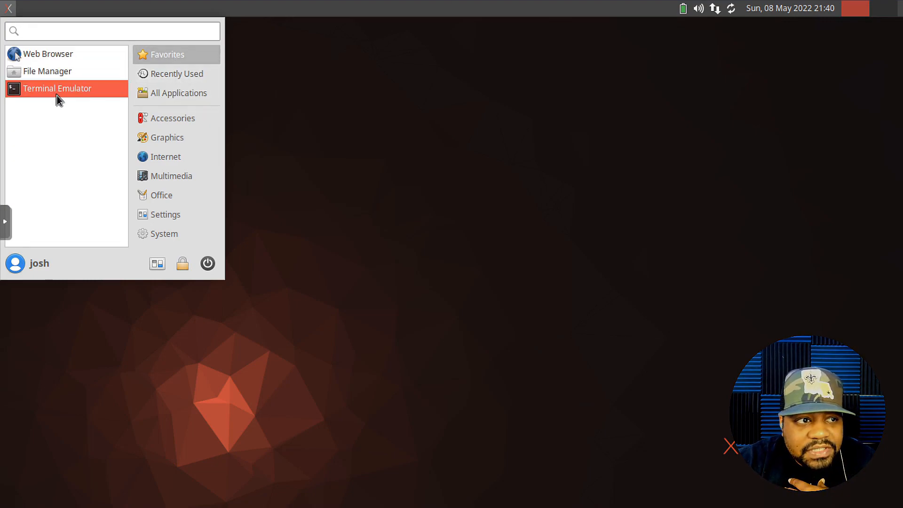
pyautogui.click(57, 54)
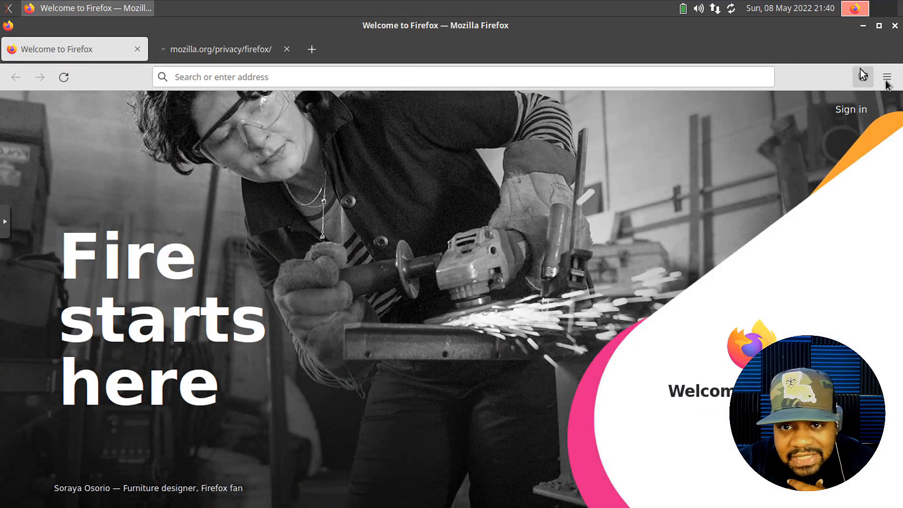
pyautogui.click(885, 79)
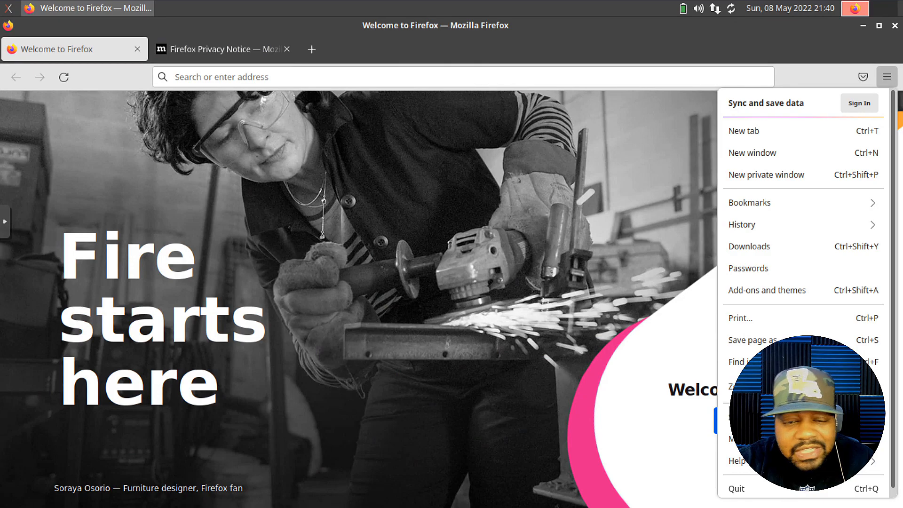
pyautogui.click(8, 9)
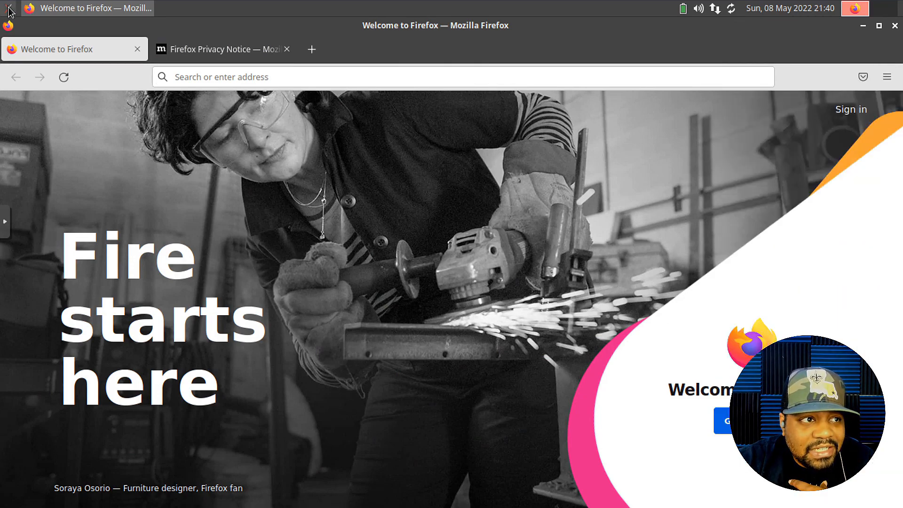
pyautogui.click(8, 10)
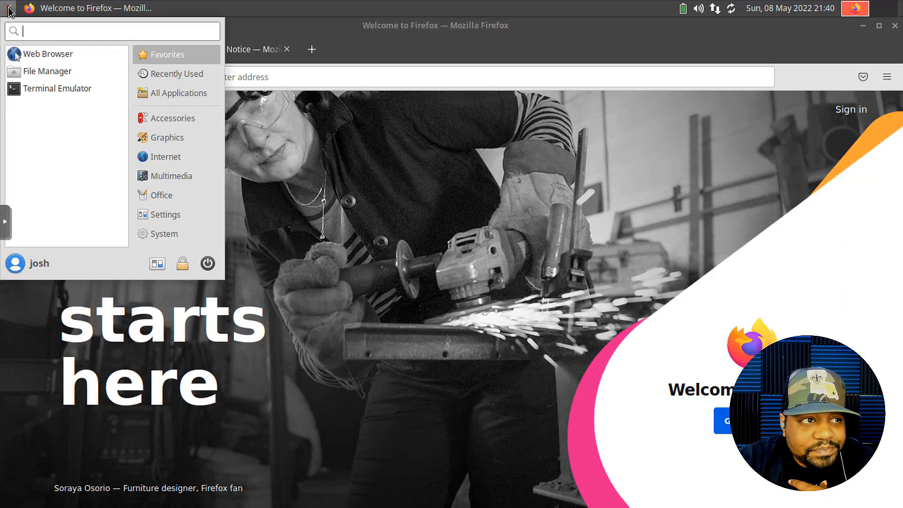
# - Open the file manager, glance at Help, view the empty Documents folder, then close it
pyautogui.click(58, 72)
pyautogui.click(119, 43)
pyautogui.click(129, 78)
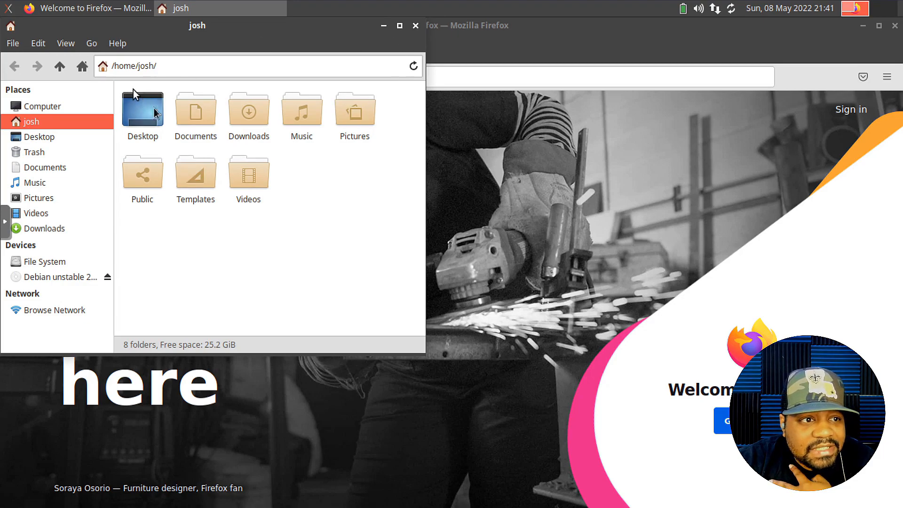
pyautogui.doubleClick(194, 124)
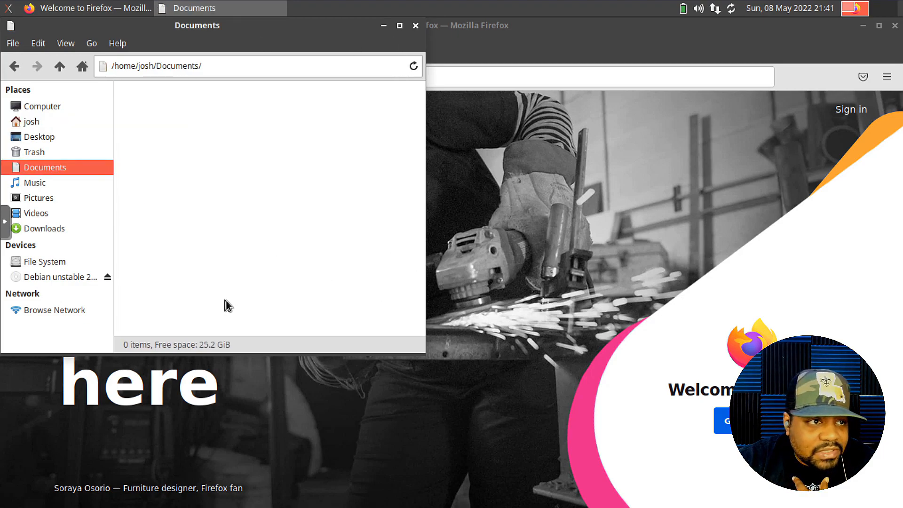
pyautogui.click(416, 29)
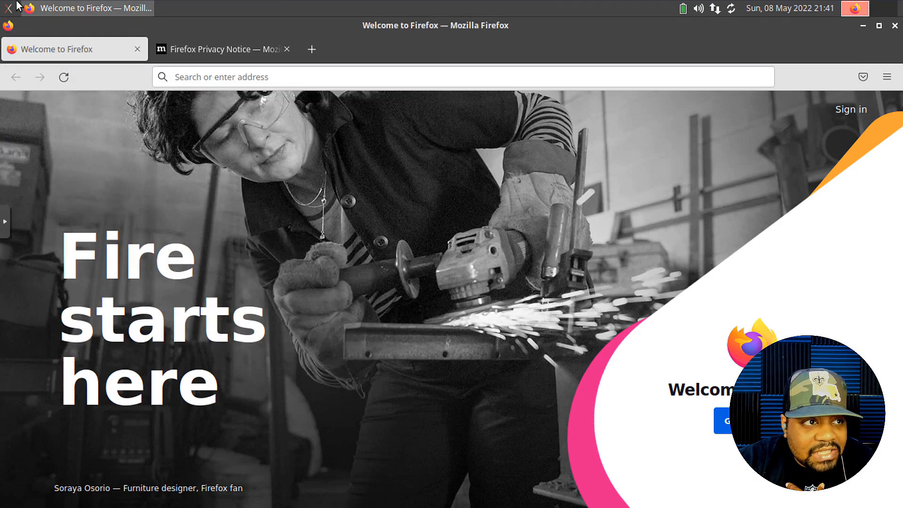
pyautogui.click(8, 10)
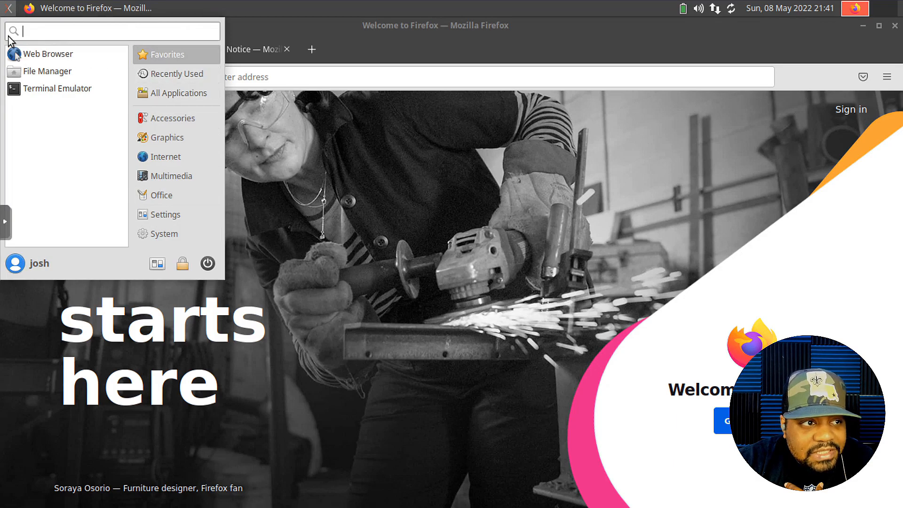
# - Open a centred terminal, check its About version (xfce4-terminal 0.8.10), then close it
pyautogui.click(51, 86)
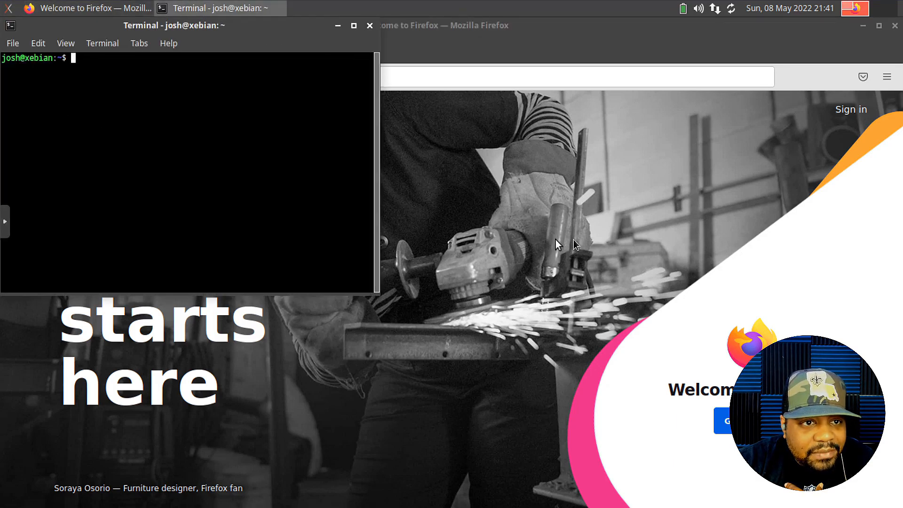
pyautogui.moveTo(127, 33); pyautogui.dragTo(296, 103)
pyautogui.click(342, 115)
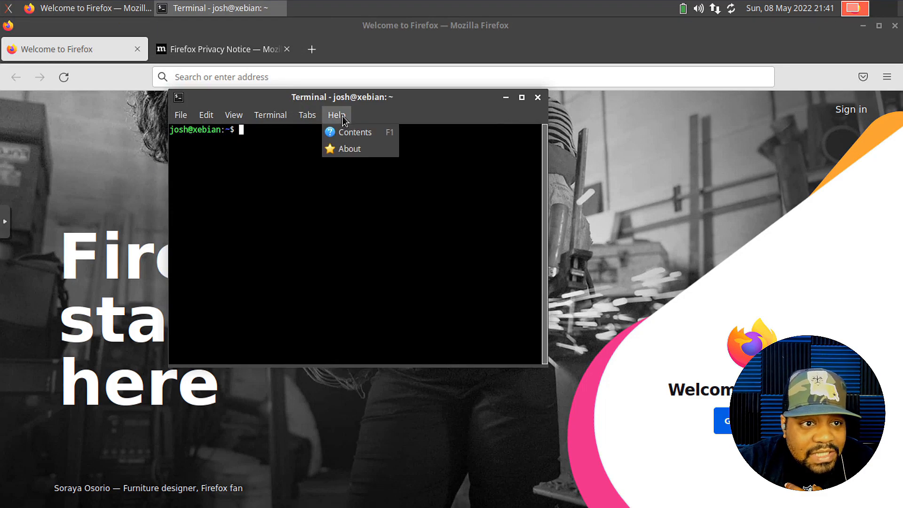
pyautogui.click(359, 151)
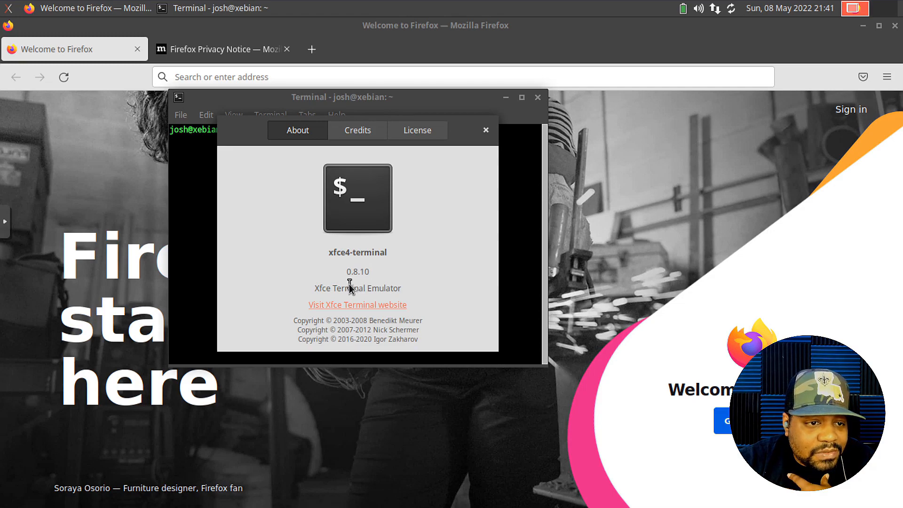
pyautogui.click(486, 130)
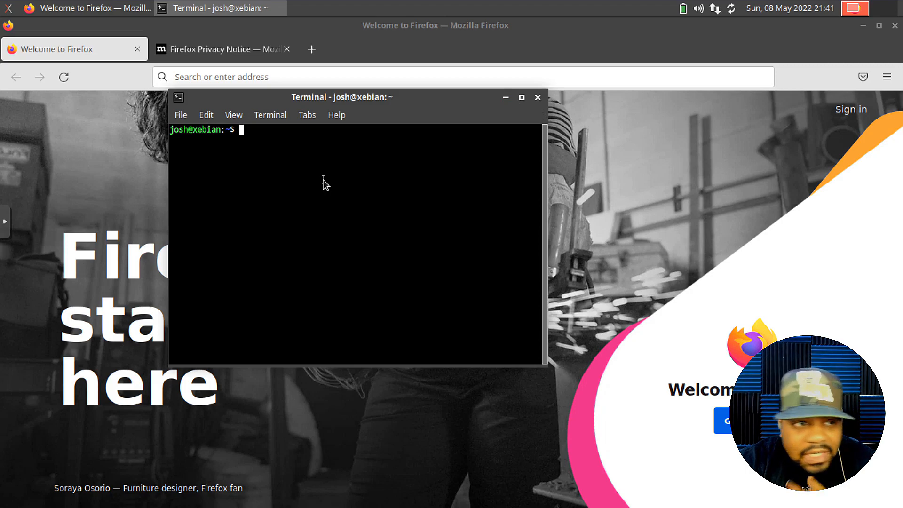
pyautogui.click(537, 98)
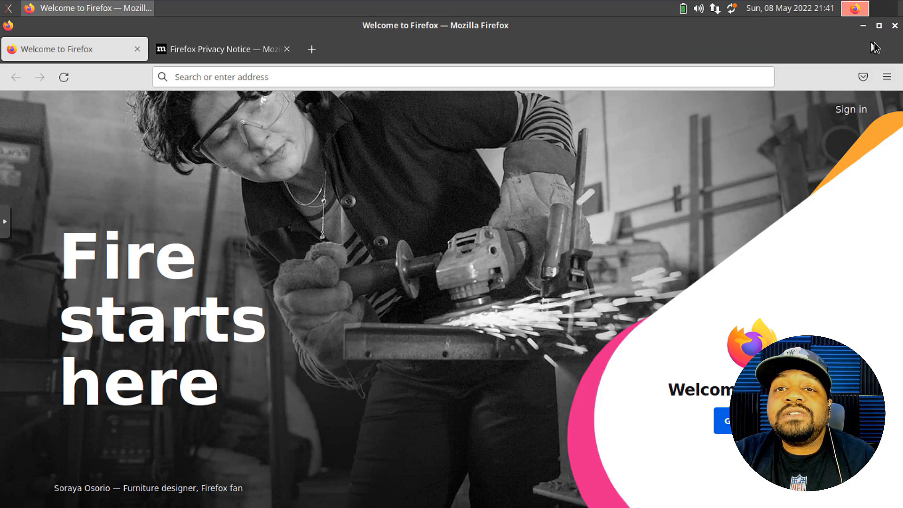
# - View About Firefox (version 96.0.3, 64-bit), then close the Firefox window
pyautogui.click(887, 76)
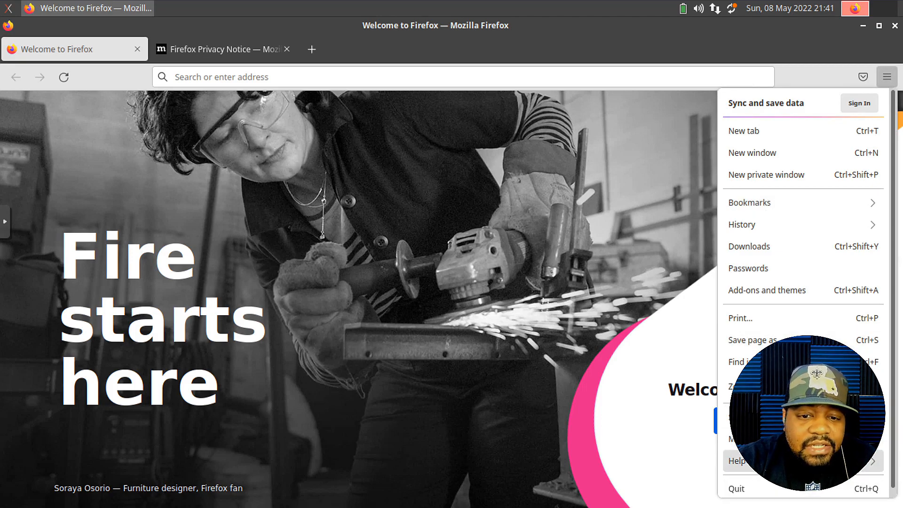
pyautogui.click(752, 460)
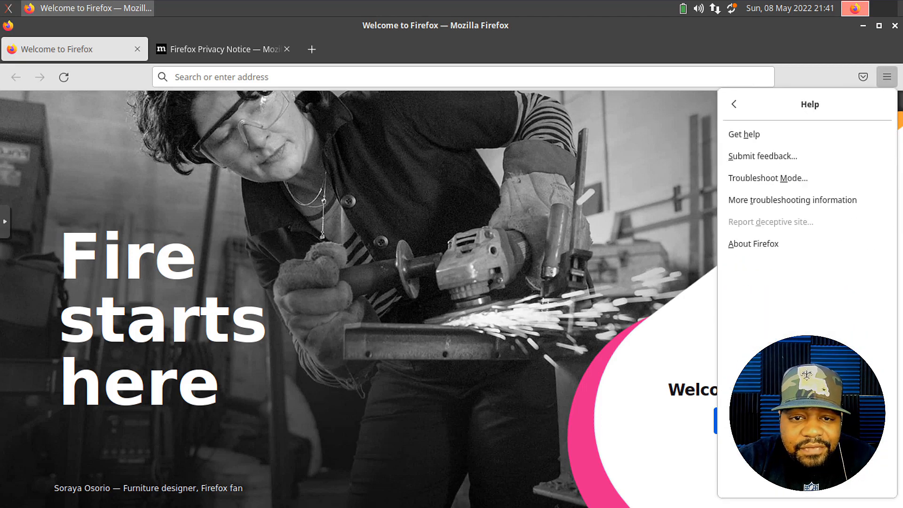
pyautogui.click(773, 241)
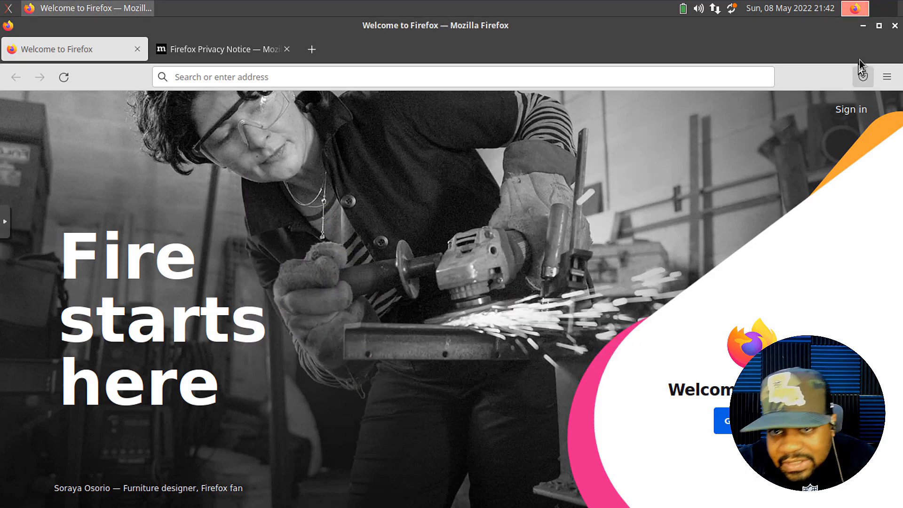
pyautogui.click(894, 27)
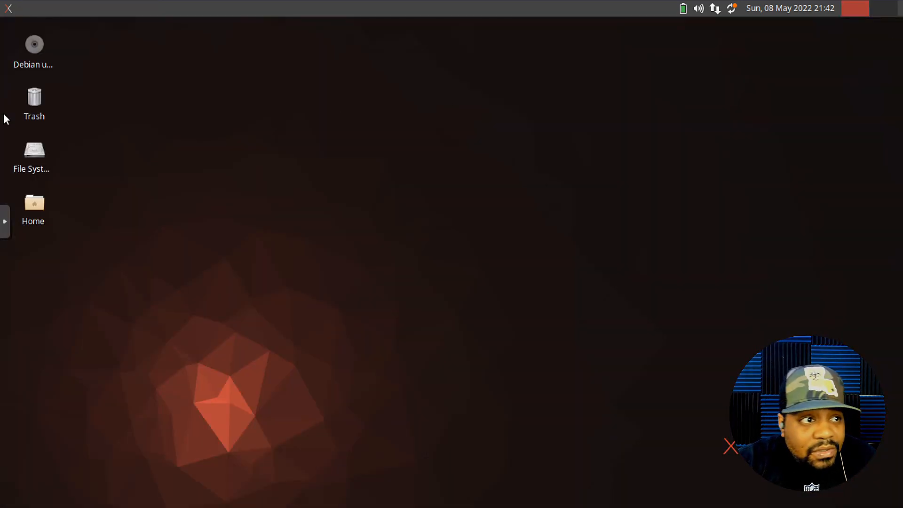
# - Show All Applications in the menu and scroll down to the Mail Reader entry
pyautogui.click(9, 8)
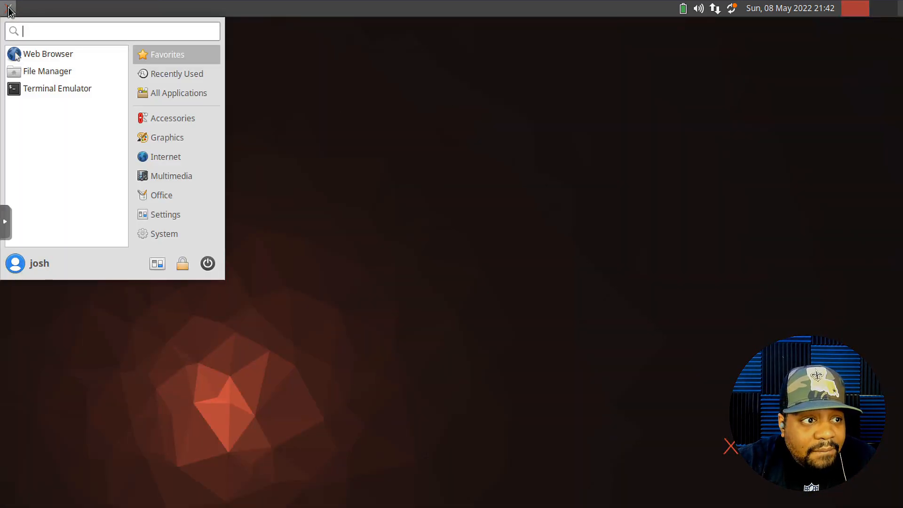
pyautogui.click(163, 97)
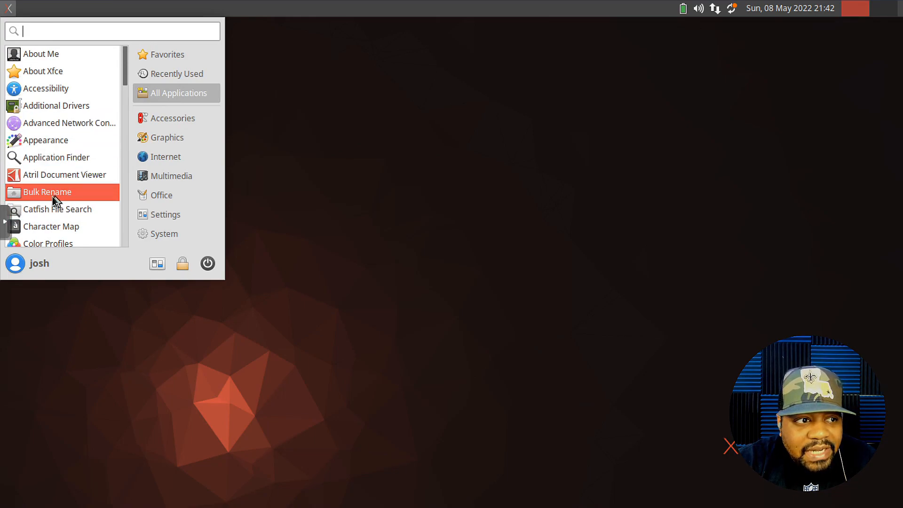
pyautogui.scroll(-3, 55, 202)
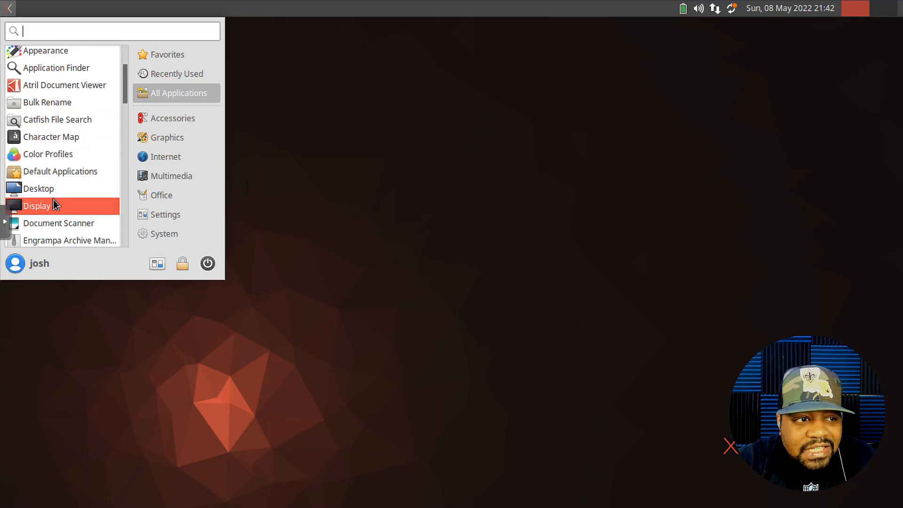
pyautogui.scroll(-2, 55, 177)
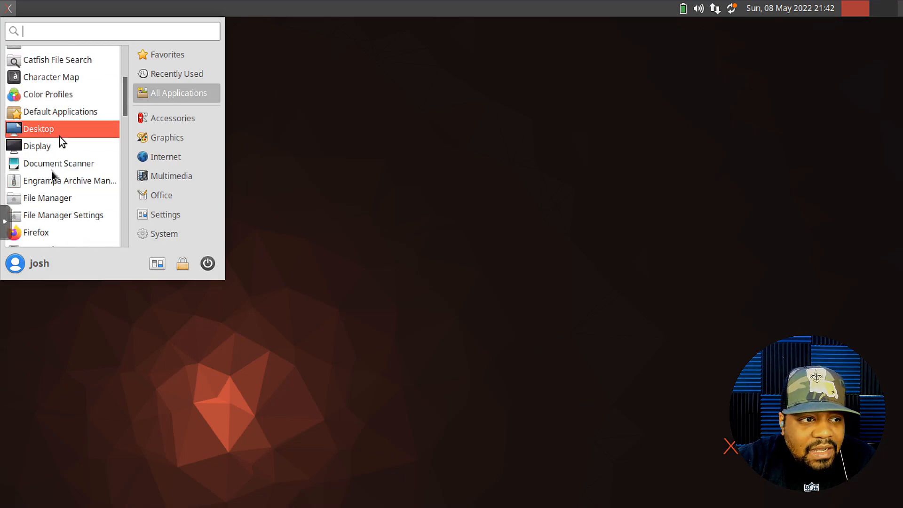
pyautogui.scroll(-3, 67, 188)
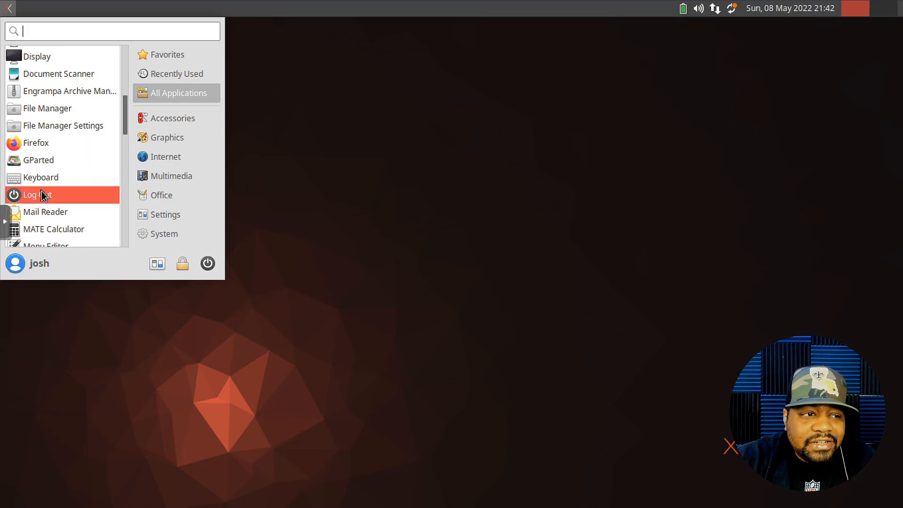
pyautogui.scroll(-2, 69, 159)
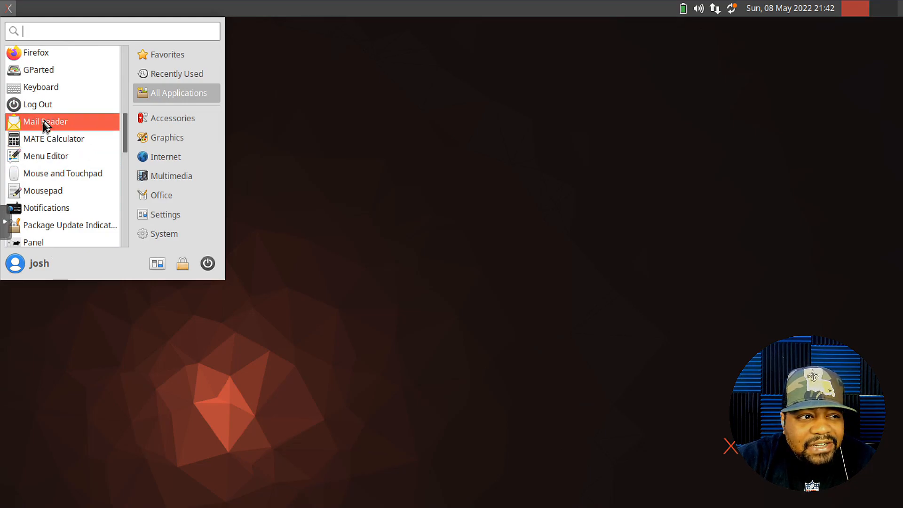
# - Open Mail Reader's preferred-application prompt, view its choices, and cancel without choosing one
pyautogui.click(60, 124)
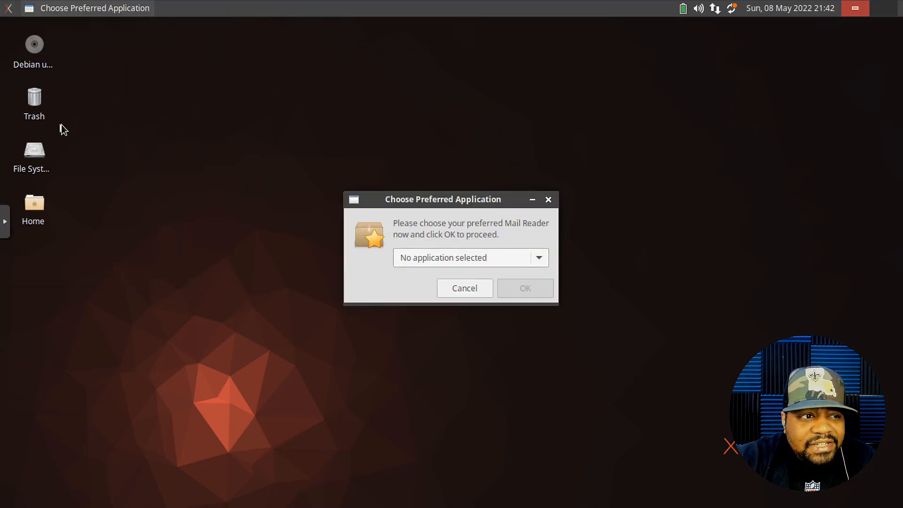
pyautogui.click(539, 257)
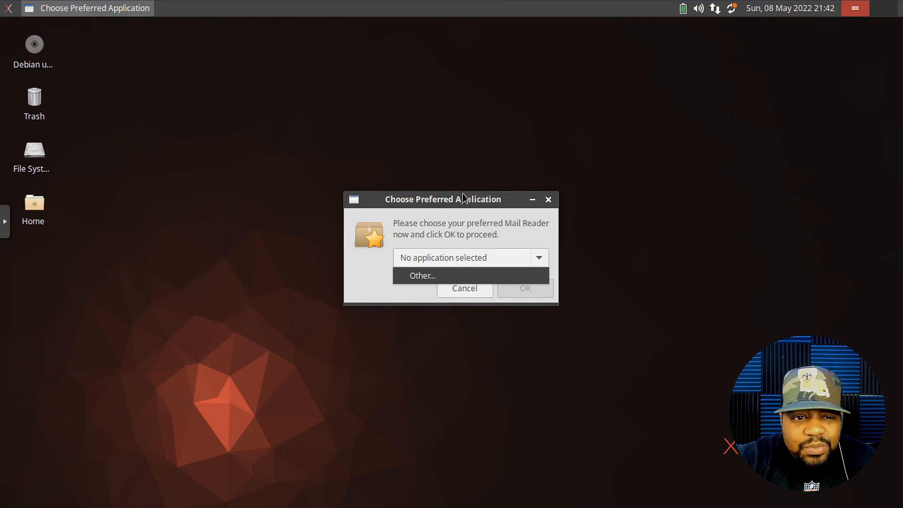
pyautogui.click(379, 112)
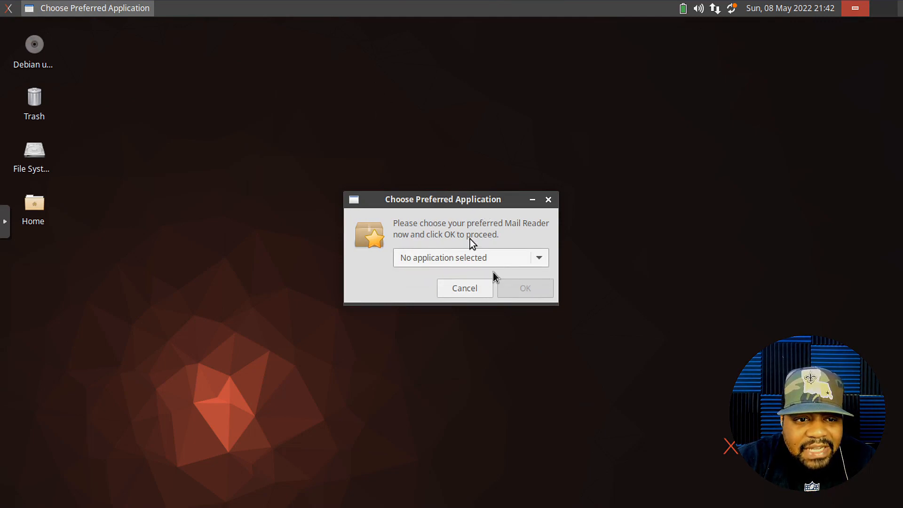
pyautogui.click(468, 289)
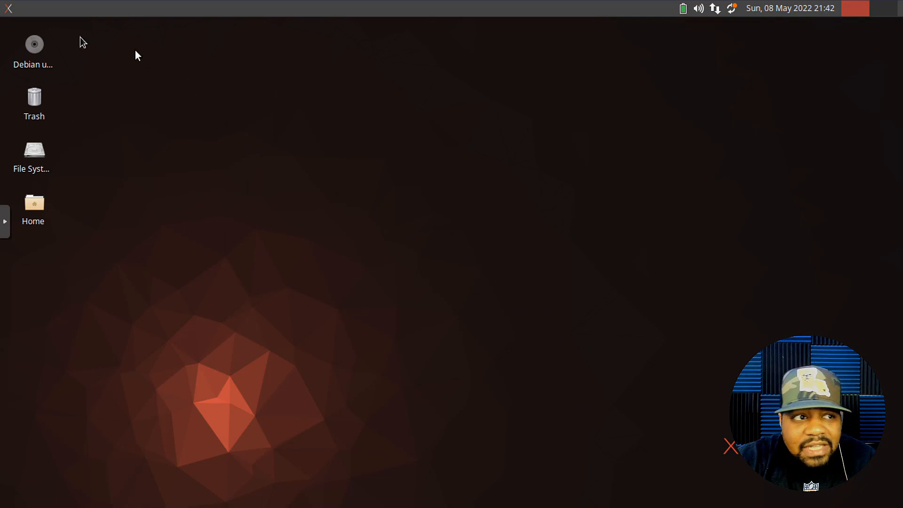
# - Scroll the All Applications list and launch Settings Editor, showing the displays channel
pyautogui.click(9, 8)
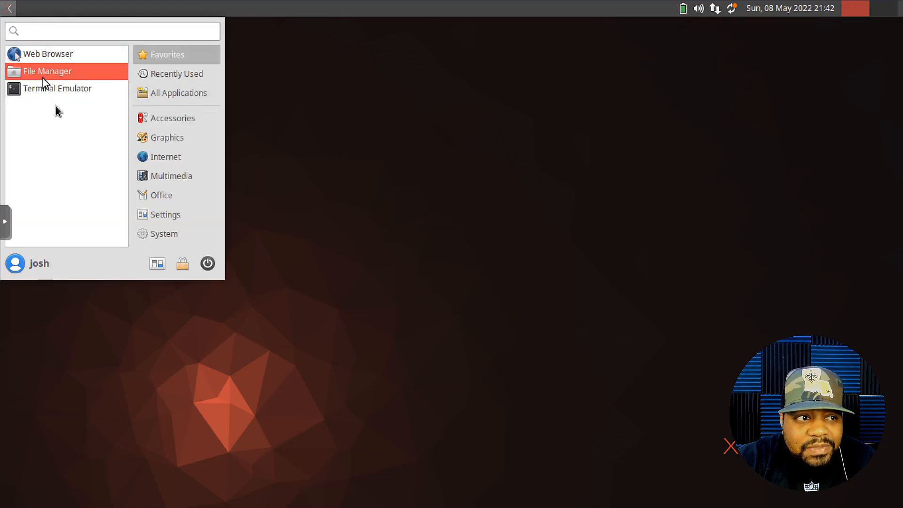
pyautogui.click(164, 93)
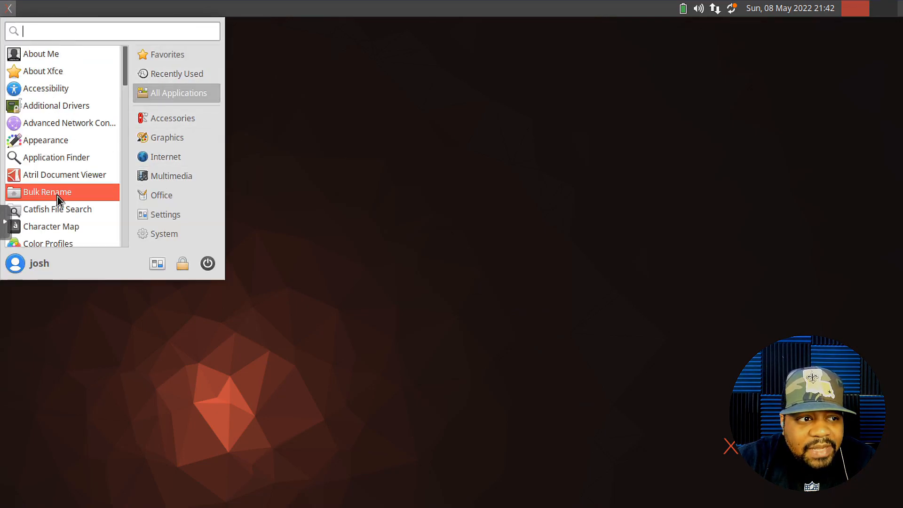
pyautogui.scroll(-5, 66, 190)
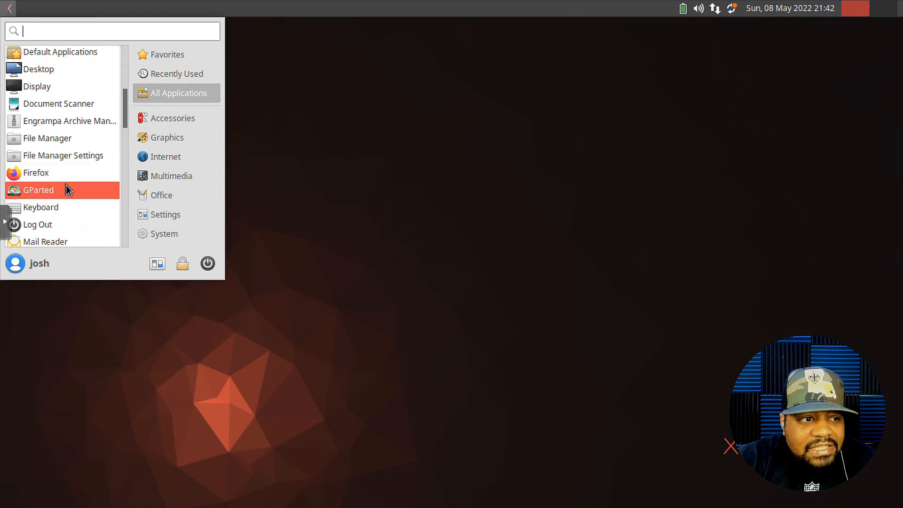
pyautogui.scroll(-3, 66, 186)
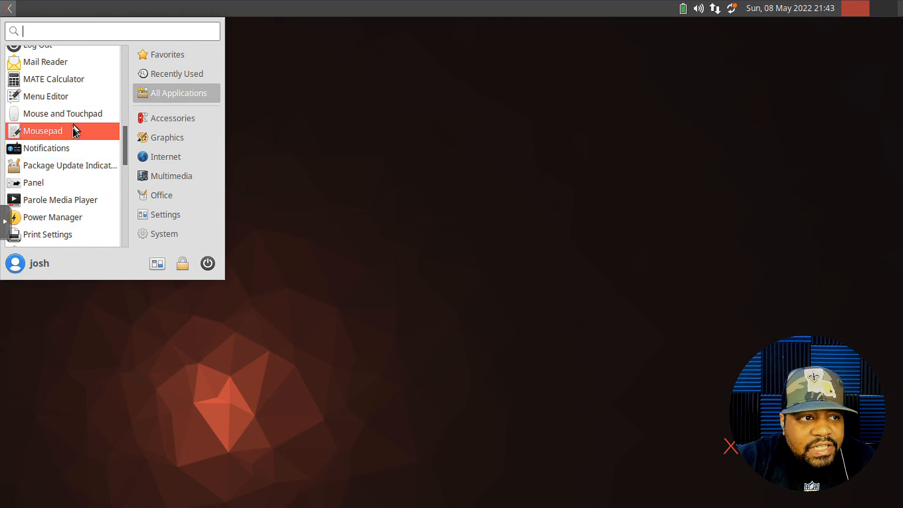
pyautogui.scroll(1, 55, 111)
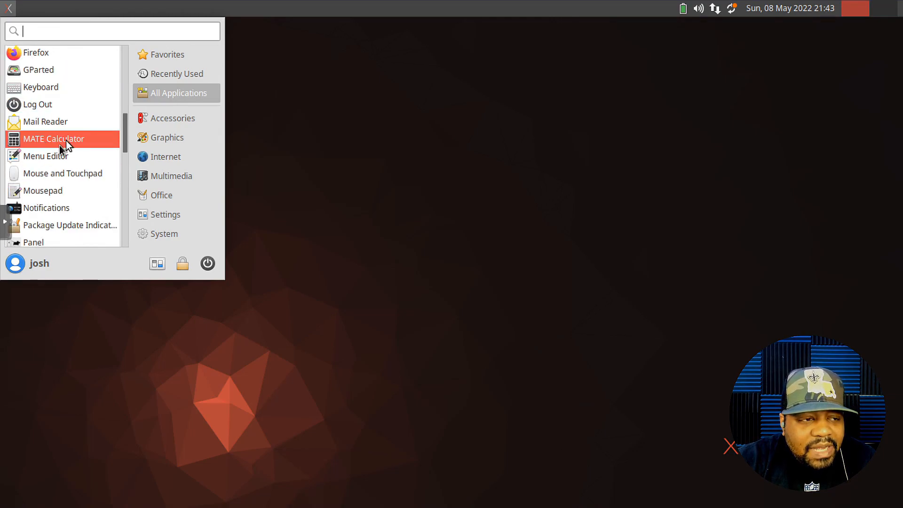
pyautogui.scroll(-2, 82, 187)
pyautogui.scroll(-1, 82, 187)
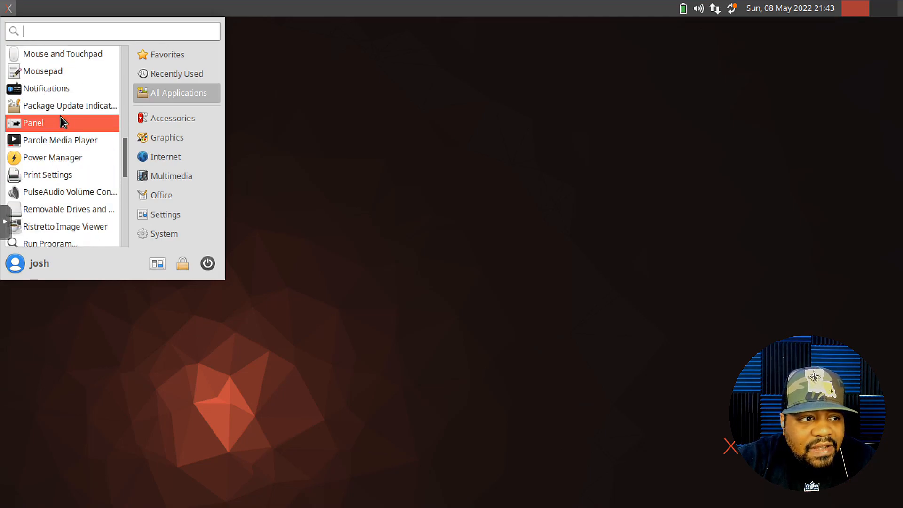
pyautogui.scroll(-2, 55, 193)
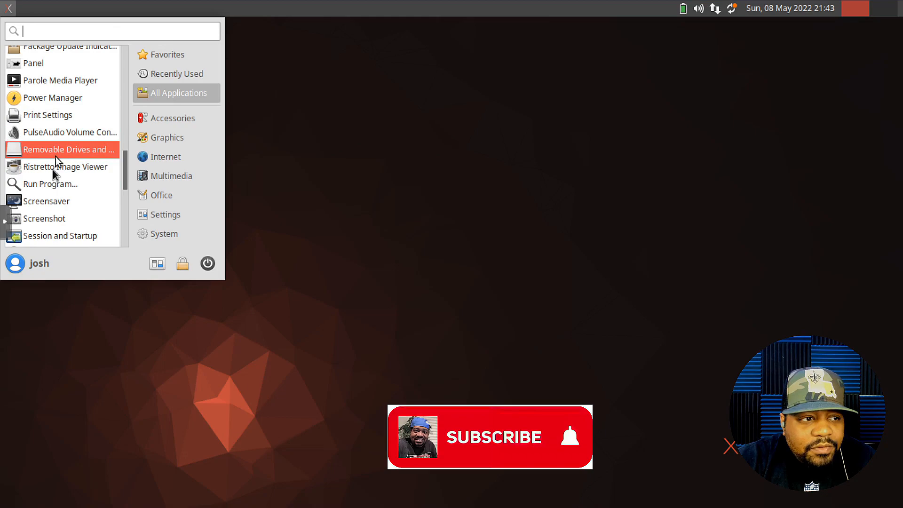
pyautogui.scroll(-5, 78, 186)
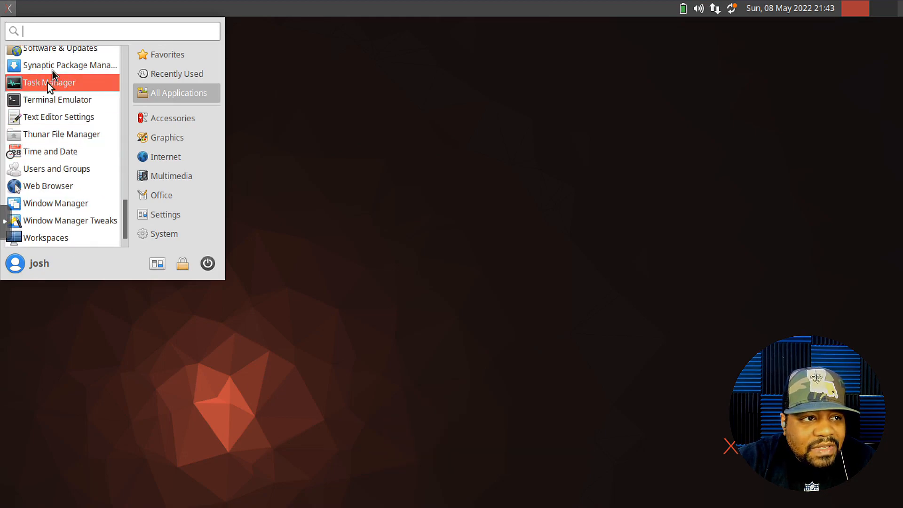
pyautogui.scroll(2, 56, 56)
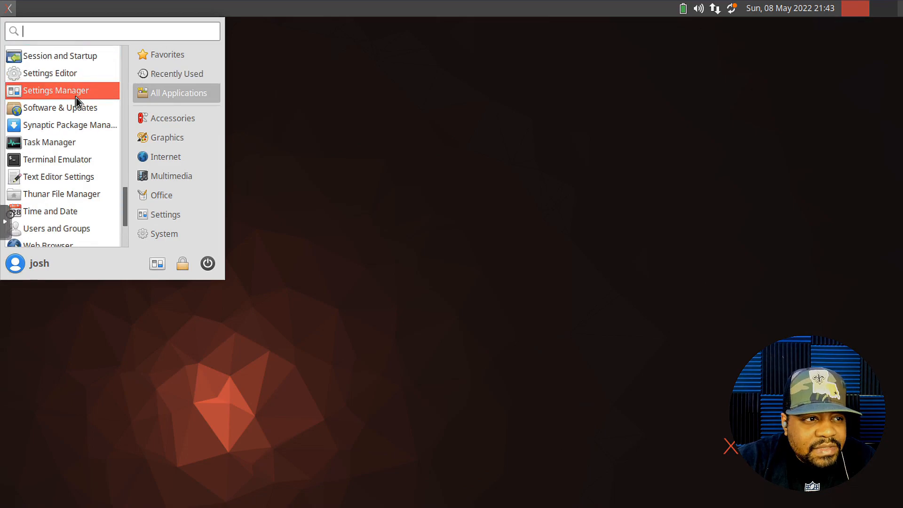
pyautogui.click(52, 74)
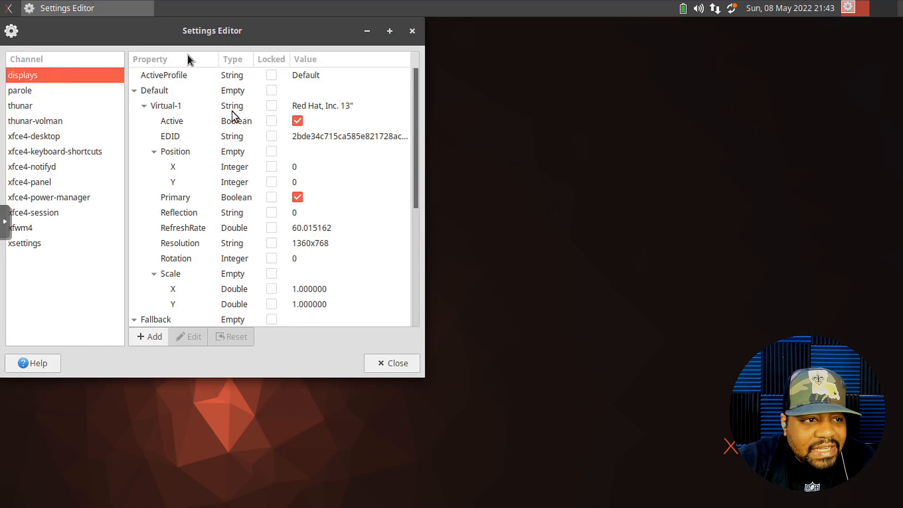
# - Close Settings Editor, open Settings Manager centred on screen, and enter Appearance
pyautogui.click(411, 32)
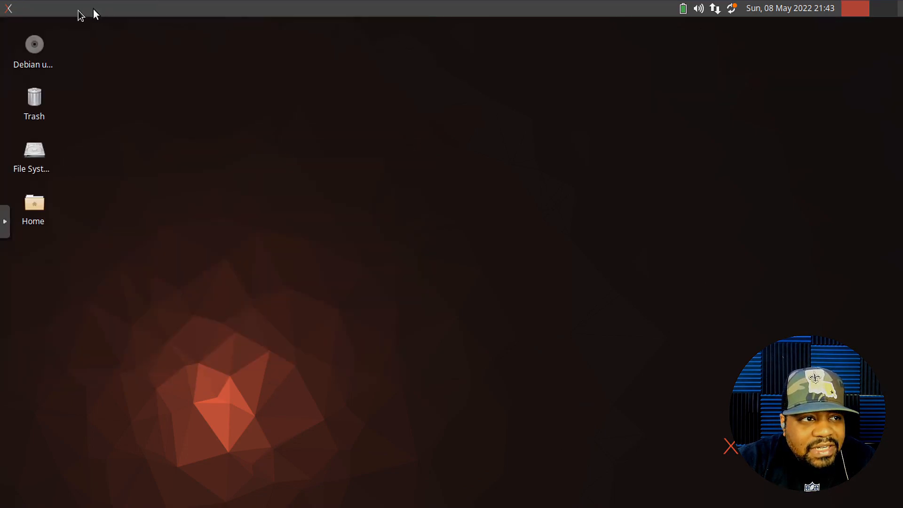
pyautogui.click(6, 9)
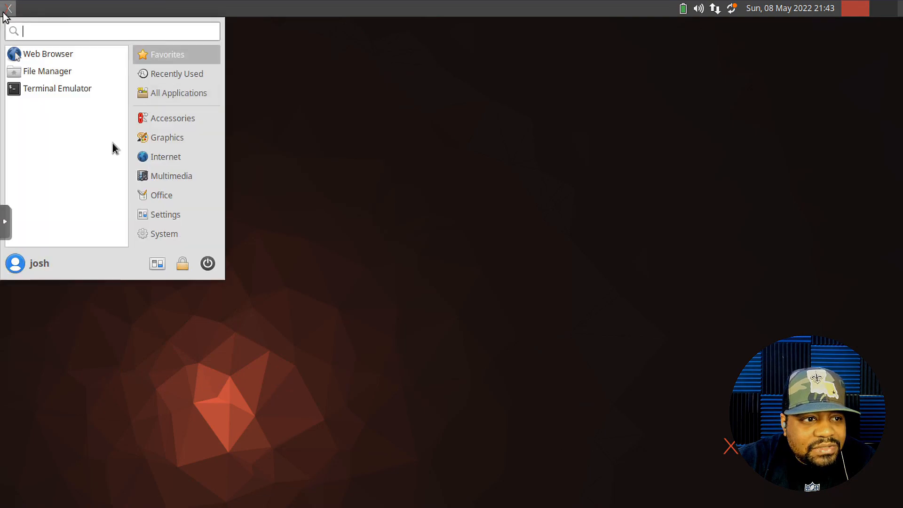
pyautogui.click(157, 264)
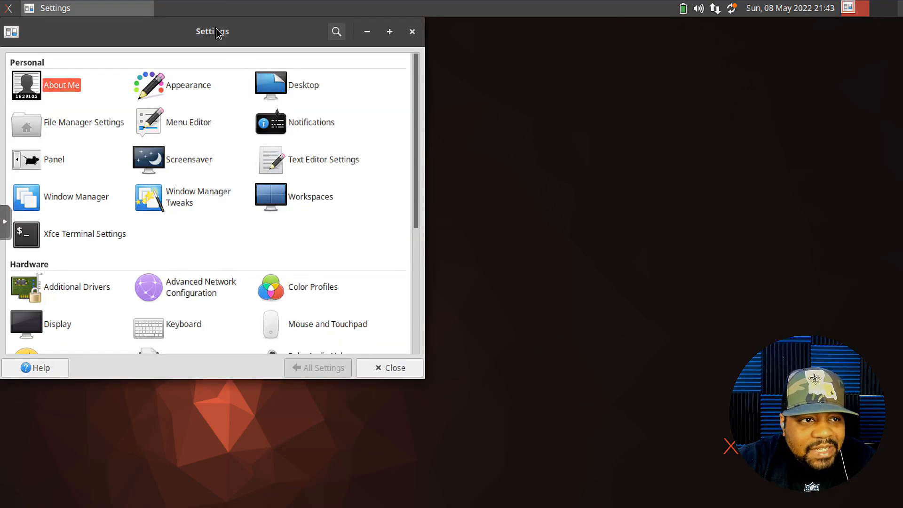
pyautogui.moveTo(200, 38); pyautogui.dragTo(426, 65)
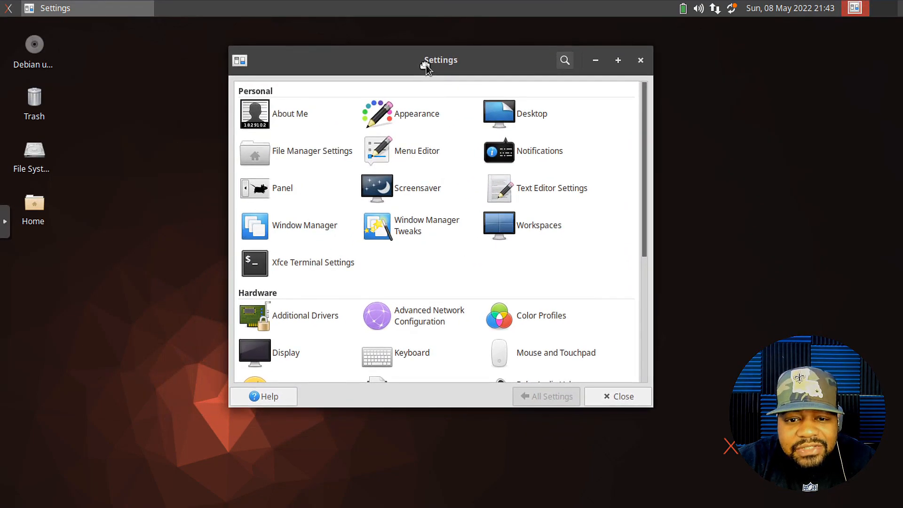
pyautogui.click(414, 118)
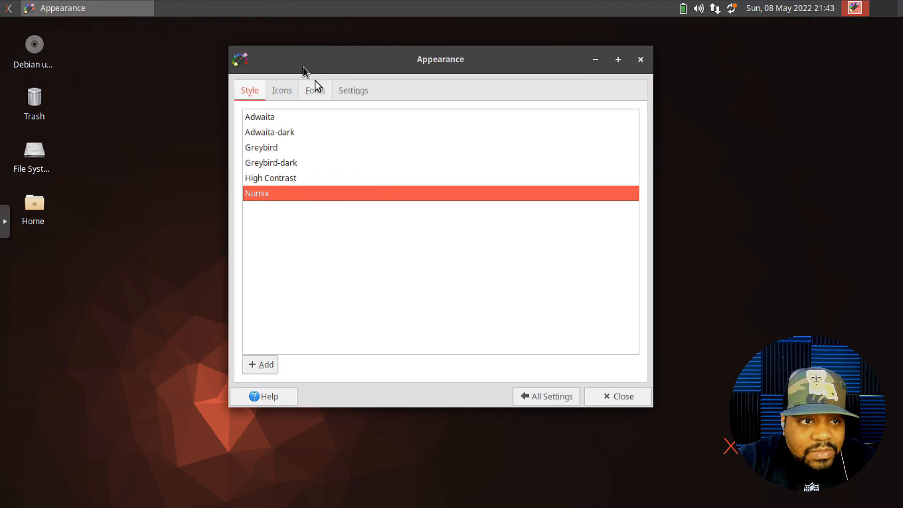
# - Browse the Icons, Fonts, Settings and Style tabs, then return to All Settings
pyautogui.click(279, 90)
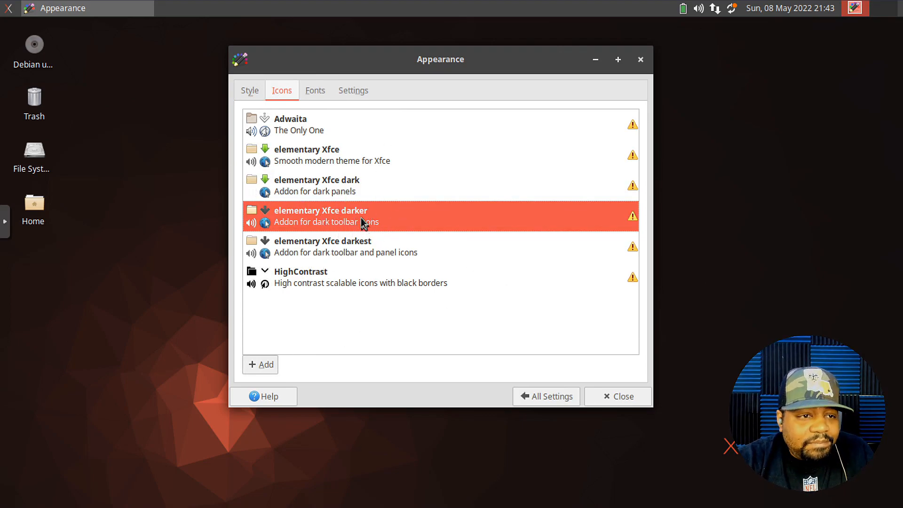
pyautogui.click(312, 91)
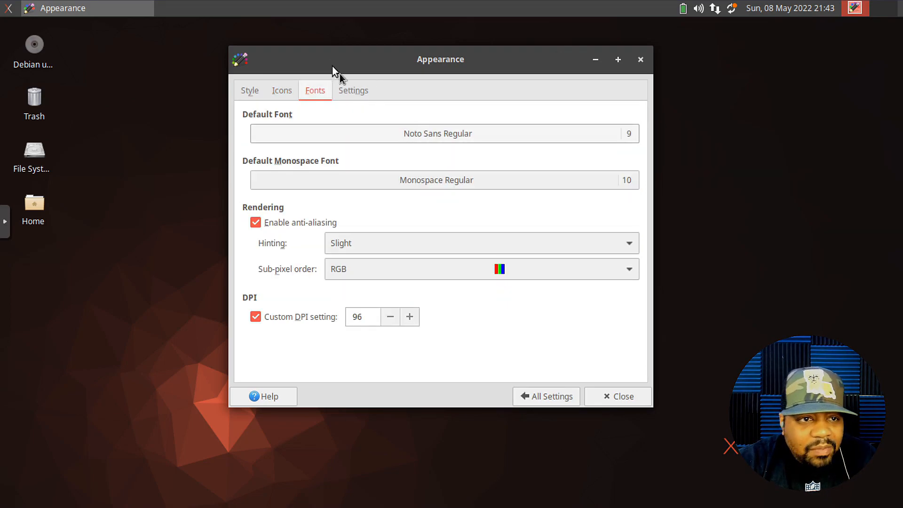
pyautogui.click(360, 96)
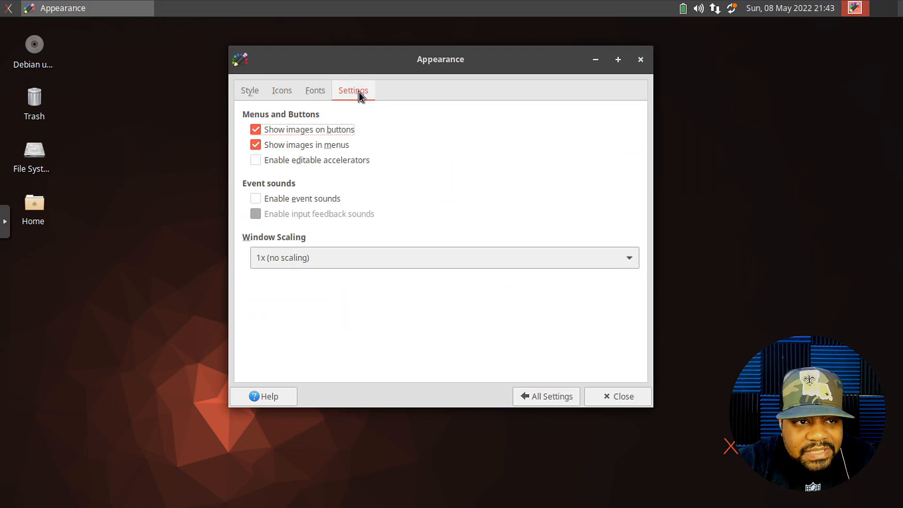
pyautogui.click(243, 90)
pyautogui.click(549, 396)
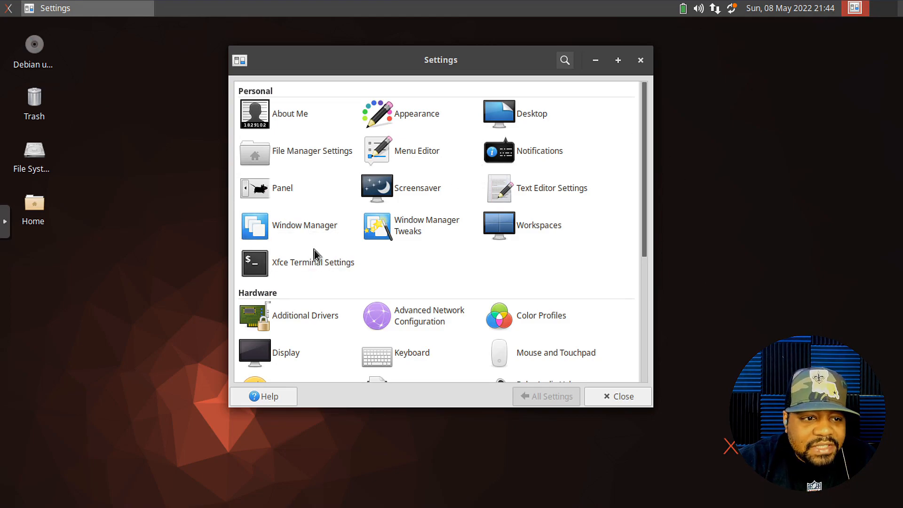
# - Scroll down to the System section and open Software & Updates
pyautogui.scroll(-5, 452, 252)
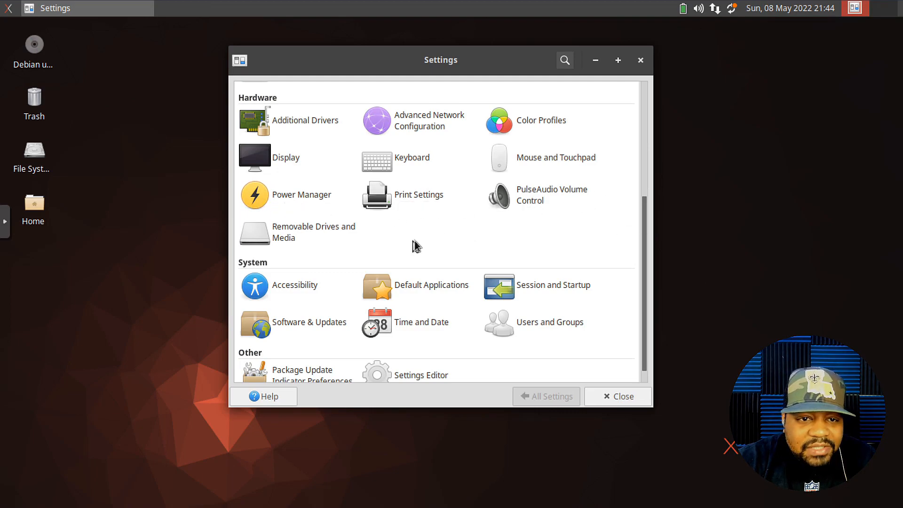
pyautogui.scroll(-1, 438, 227)
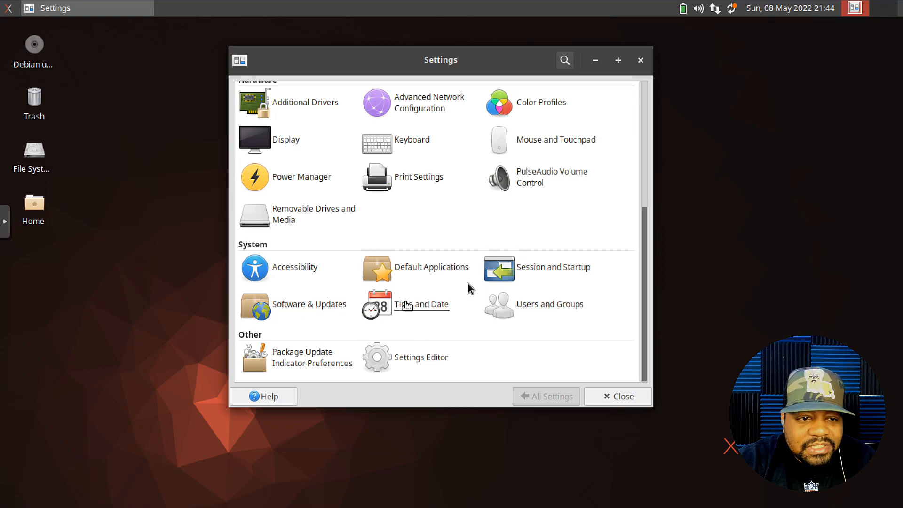
pyautogui.click(287, 306)
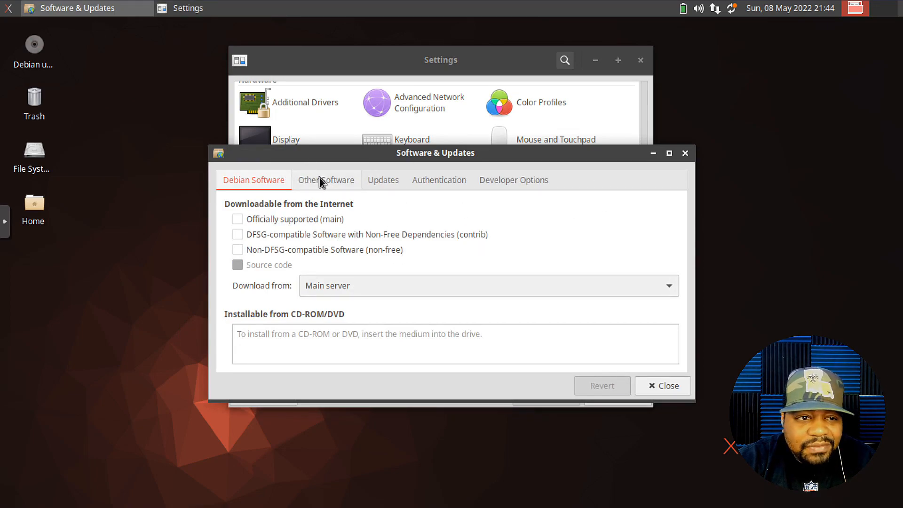
# - Review the Other Software and Updates settings, then close Software & Updates
pyautogui.click(320, 180)
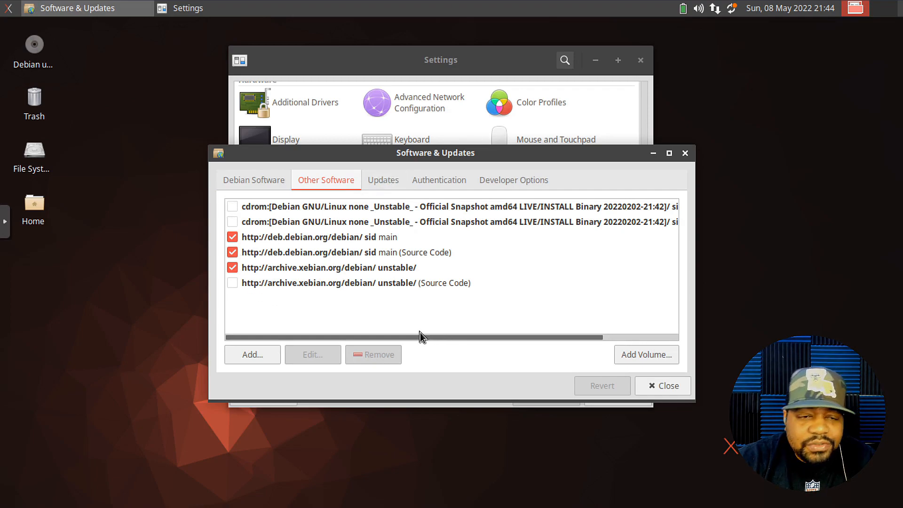
pyautogui.click(389, 183)
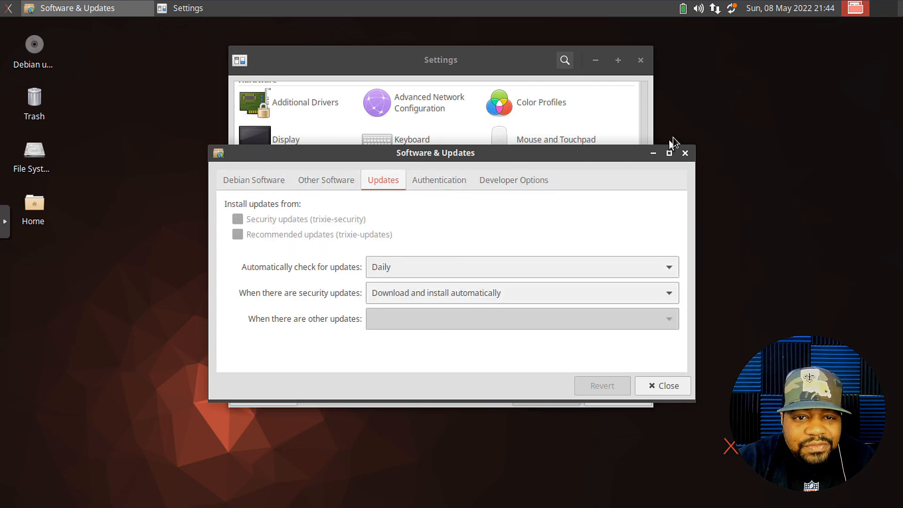
pyautogui.click(684, 154)
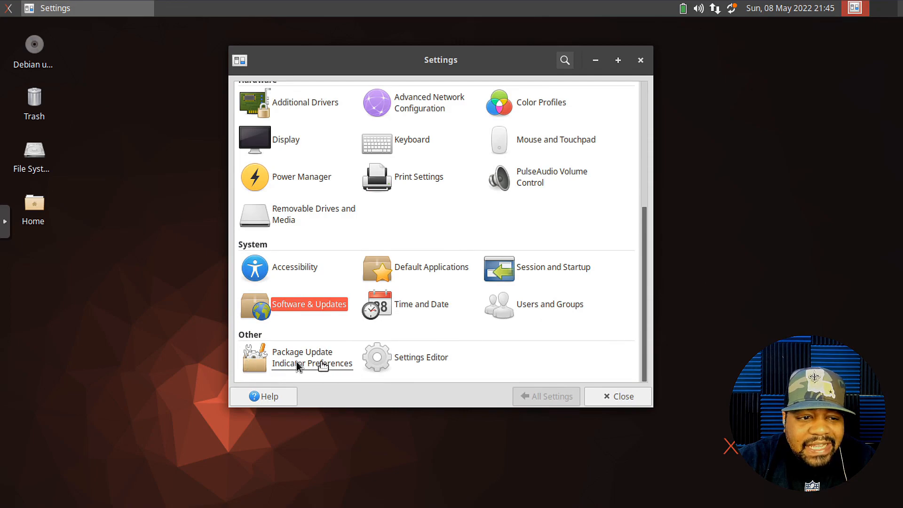
# - Close Settings and launch Synaptic Package Manager from All Applications, authenticating with the root password
pyautogui.click(640, 61)
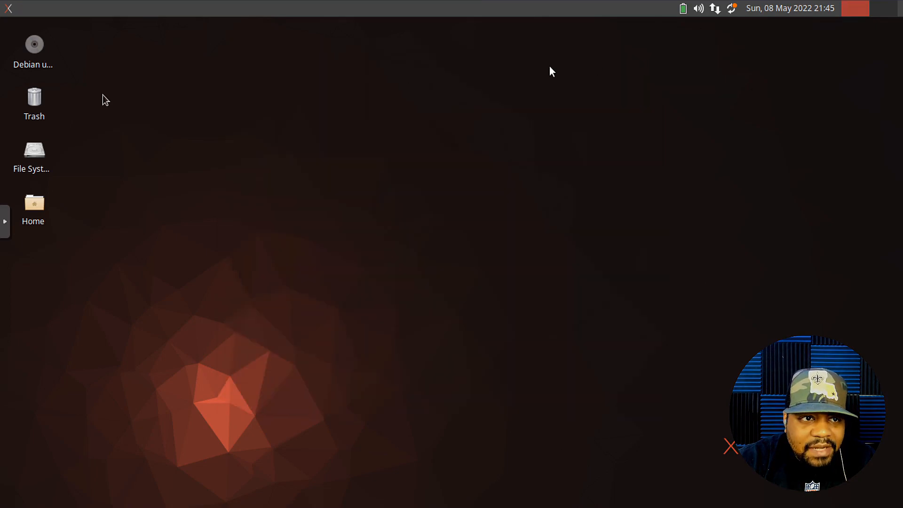
pyautogui.click(8, 8)
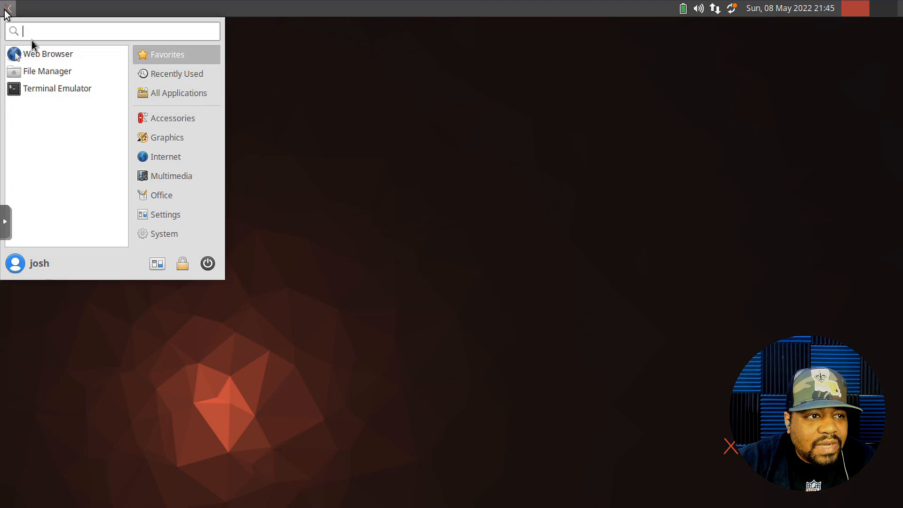
pyautogui.click(167, 93)
pyautogui.scroll(-3, 80, 190)
pyautogui.scroll(-8, 80, 191)
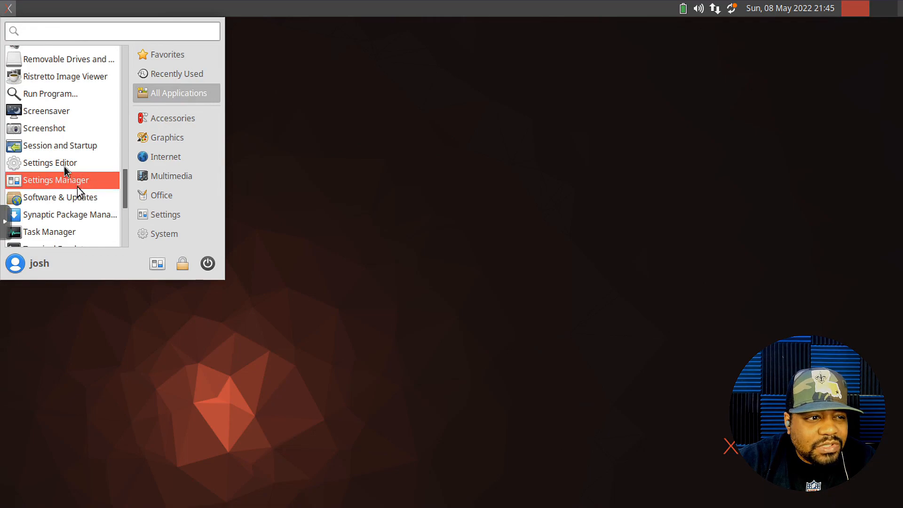
pyautogui.click(77, 215)
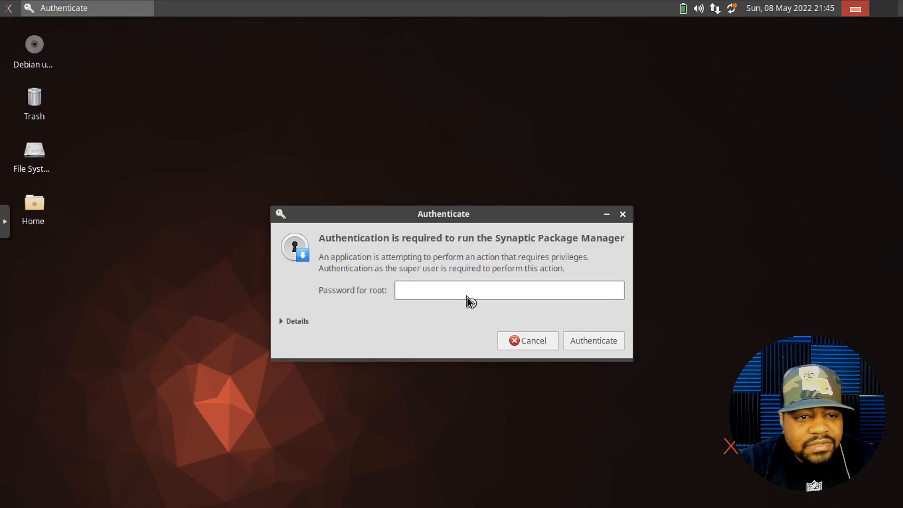
pyautogui.write('•••••••')
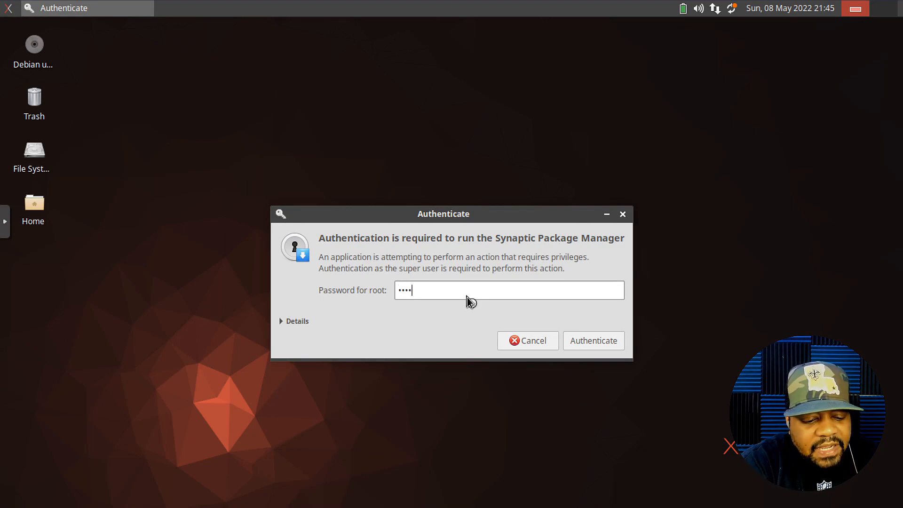
pyautogui.write('••')
pyautogui.press('Return')
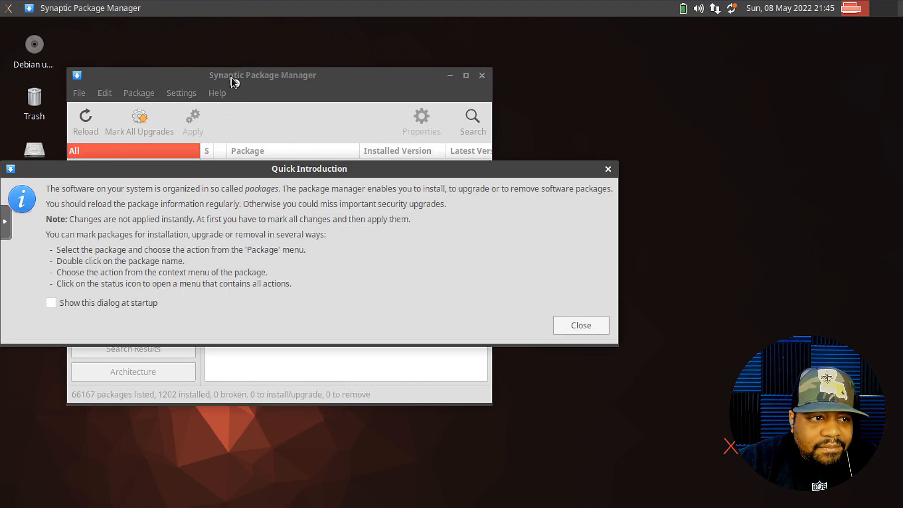
# - Dismiss the Quick Introduction, move Synaptic right, browse the Sections list, and bring up Search
pyautogui.click(581, 326)
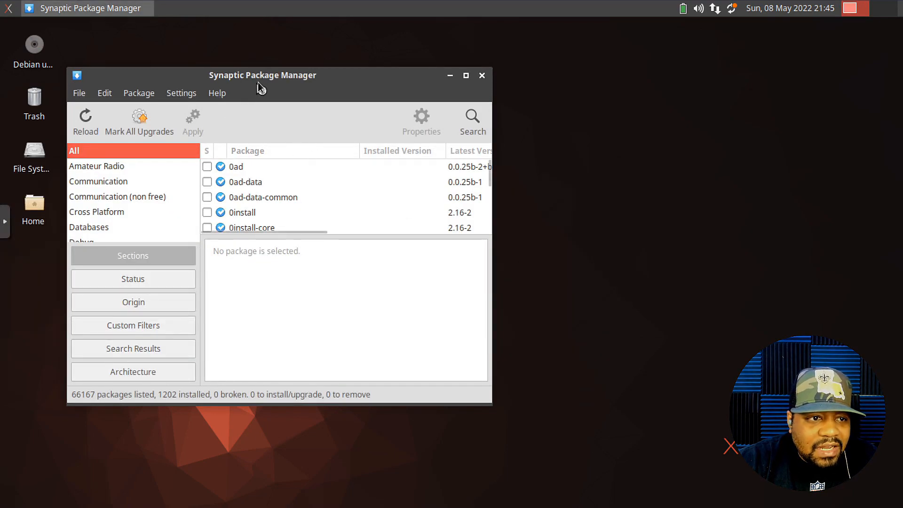
pyautogui.moveTo(266, 80); pyautogui.dragTo(329, 77)
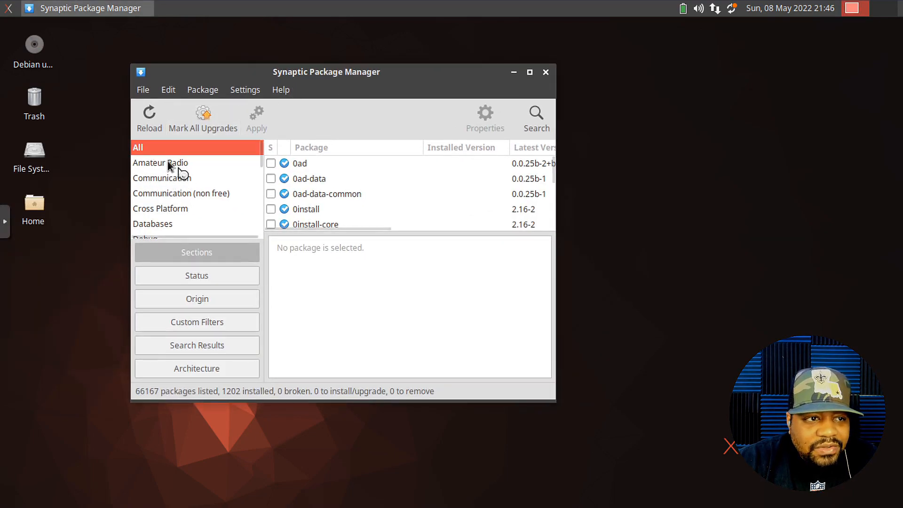
pyautogui.scroll(-3, 168, 183)
pyautogui.scroll(2, 167, 191)
pyautogui.scroll(-3, 168, 192)
pyautogui.scroll(-3, 168, 190)
pyautogui.scroll(2, 167, 191)
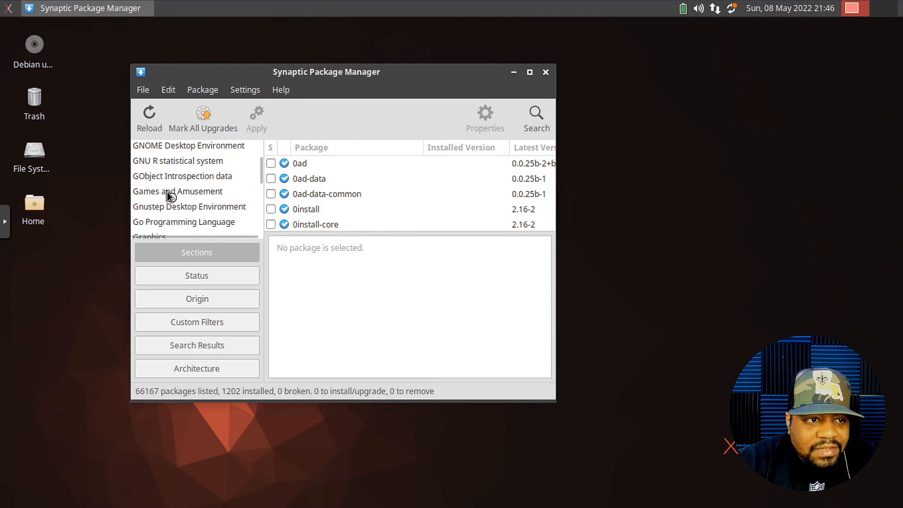
pyautogui.scroll(-1, 188, 192)
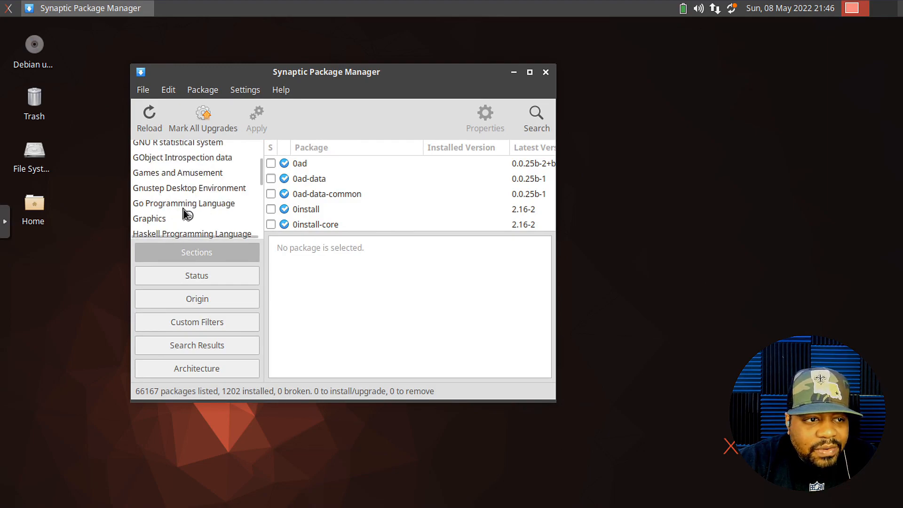
pyautogui.scroll(-3, 157, 204)
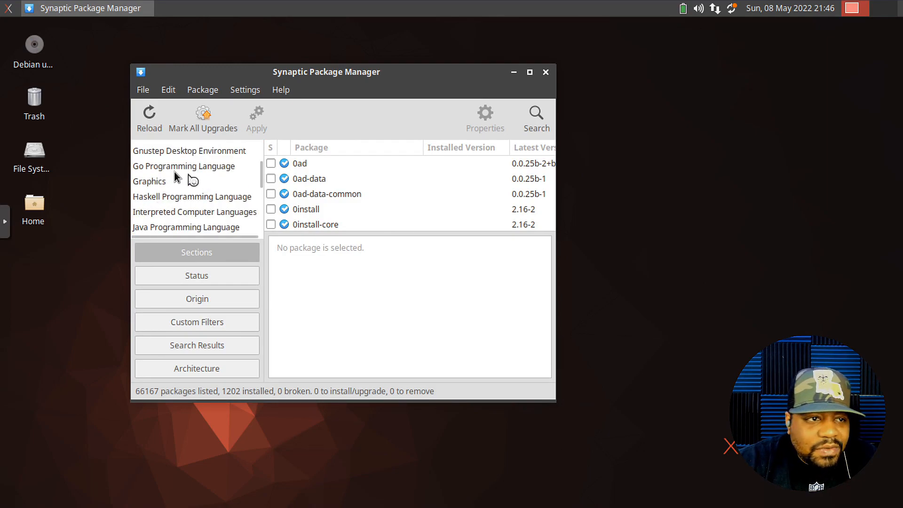
pyautogui.scroll(-3, 173, 197)
pyautogui.scroll(-3, 173, 197)
pyautogui.click(539, 126)
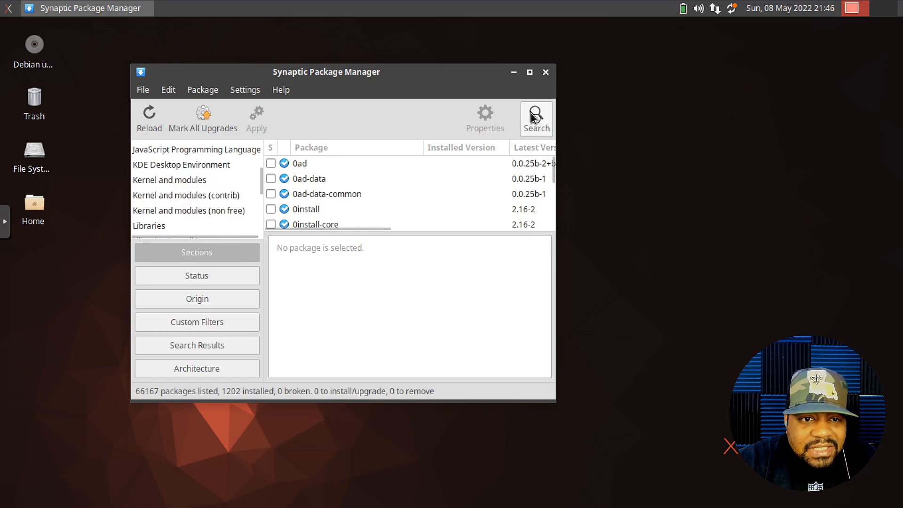
# - Search for 'gimp' and mark the gimp package for installation
pyautogui.write('gimp')
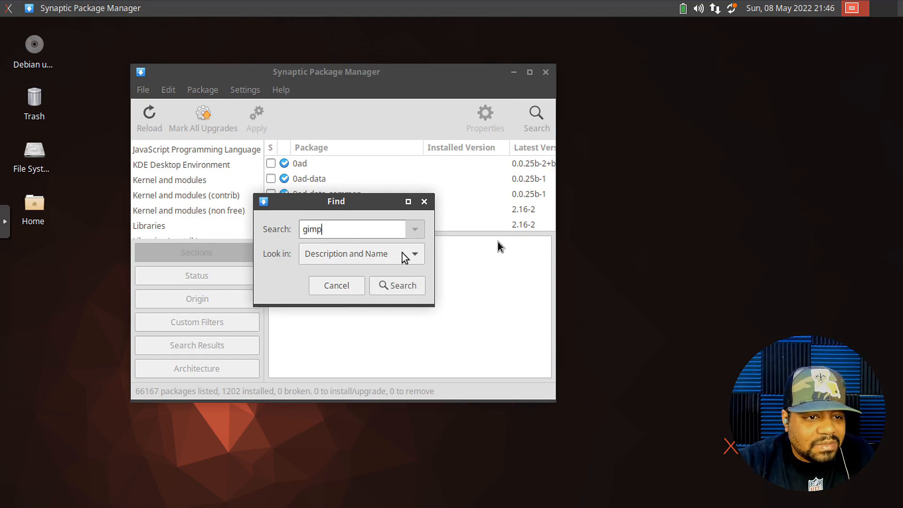
pyautogui.click(403, 286)
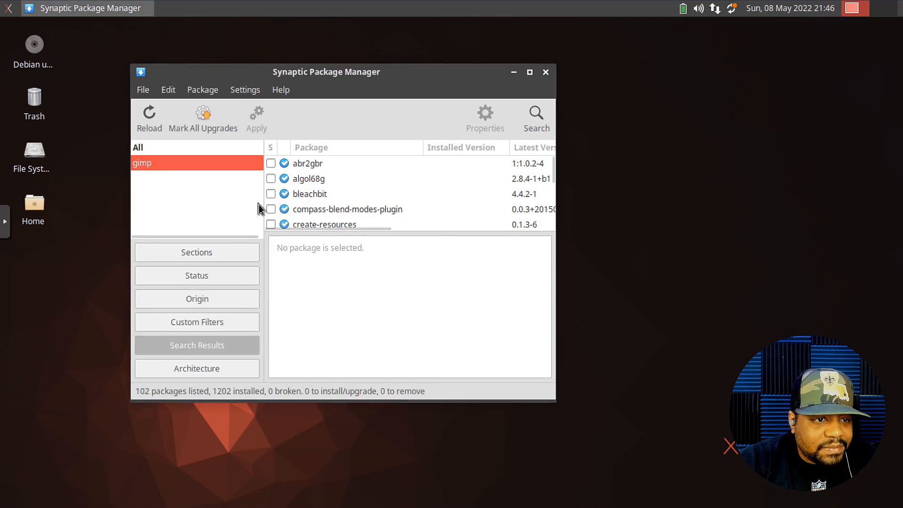
pyautogui.scroll(-3, 317, 184)
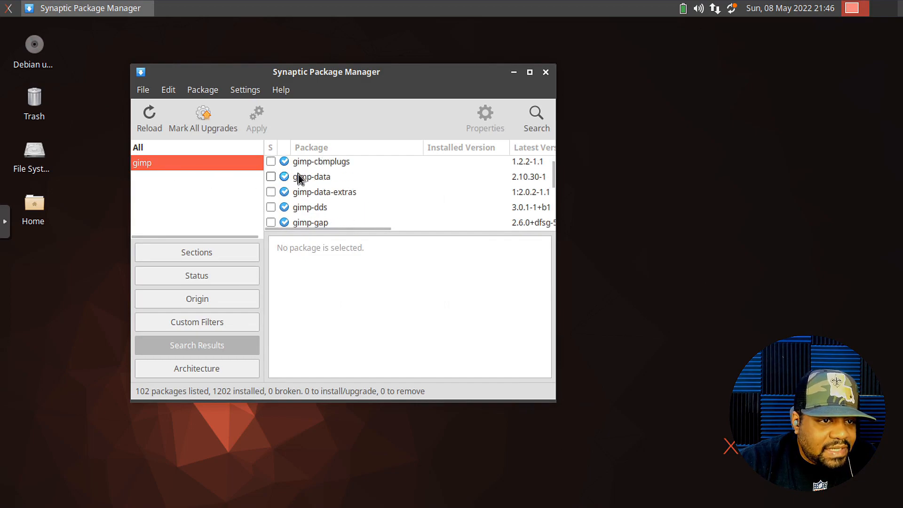
pyautogui.scroll(1, 306, 185)
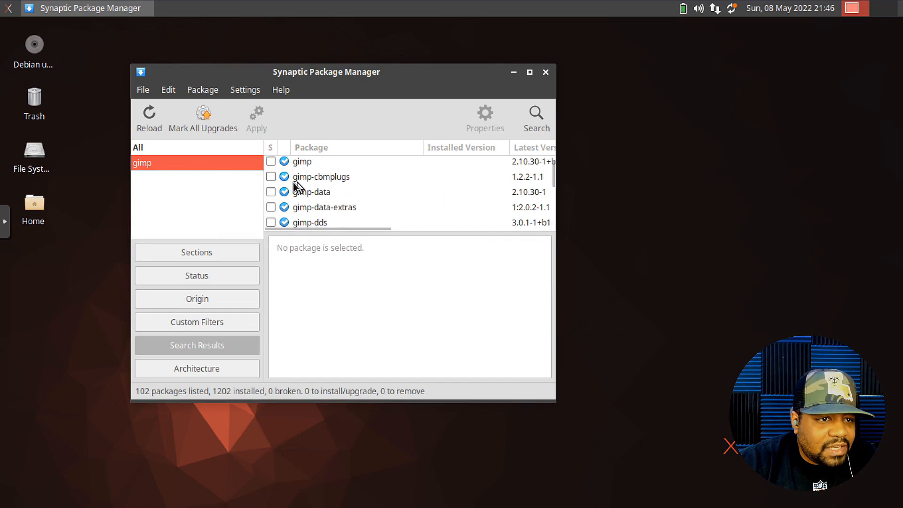
pyautogui.click(271, 162)
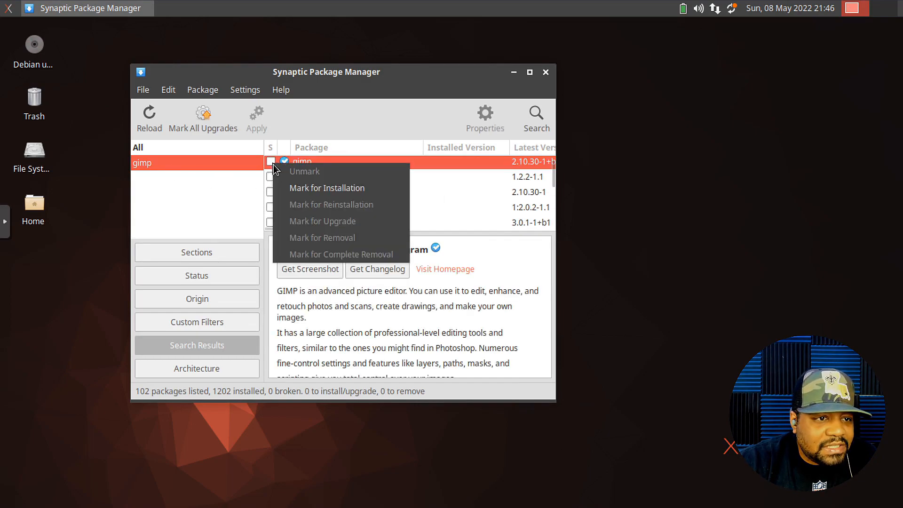
pyautogui.click(333, 190)
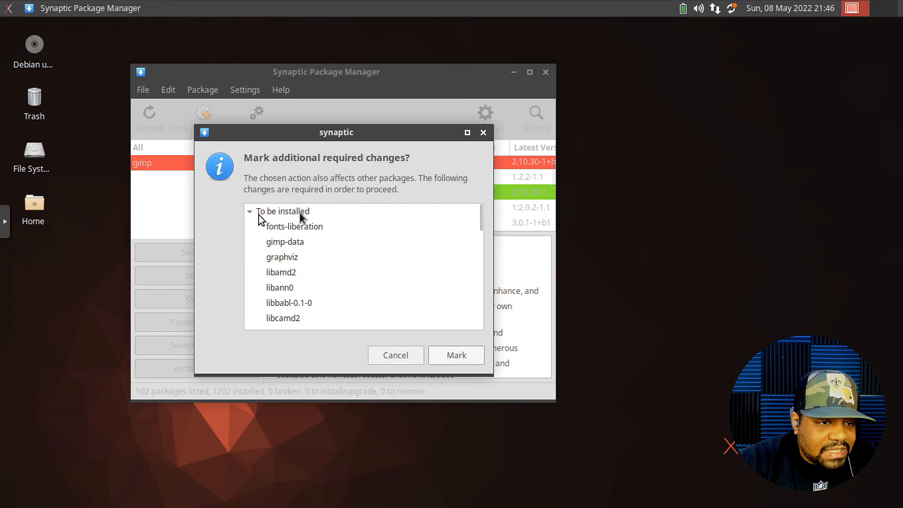
# - Accept the additional required dependencies, then close Synaptic Package Manager
pyautogui.scroll(-3, 294, 290)
pyautogui.scroll(-10, 294, 289)
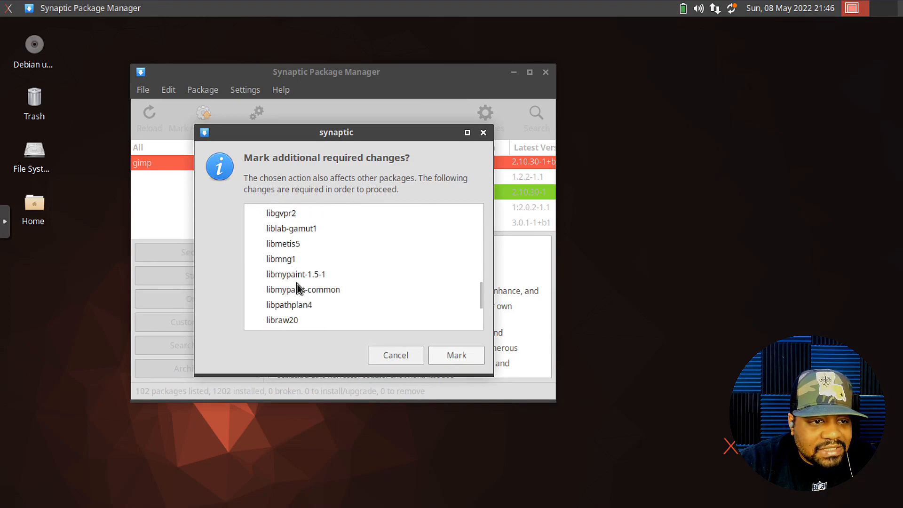
pyautogui.scroll(10, 299, 285)
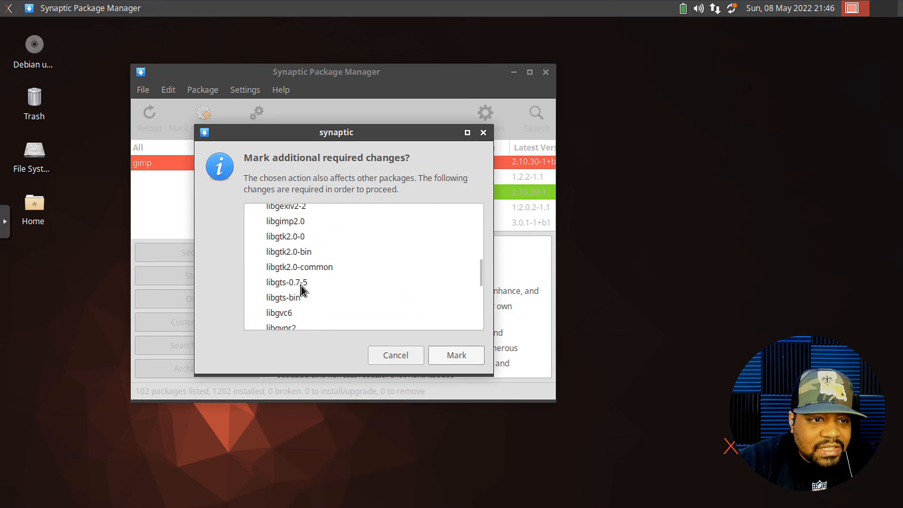
pyautogui.scroll(-5, 301, 286)
pyautogui.scroll(-3, 301, 286)
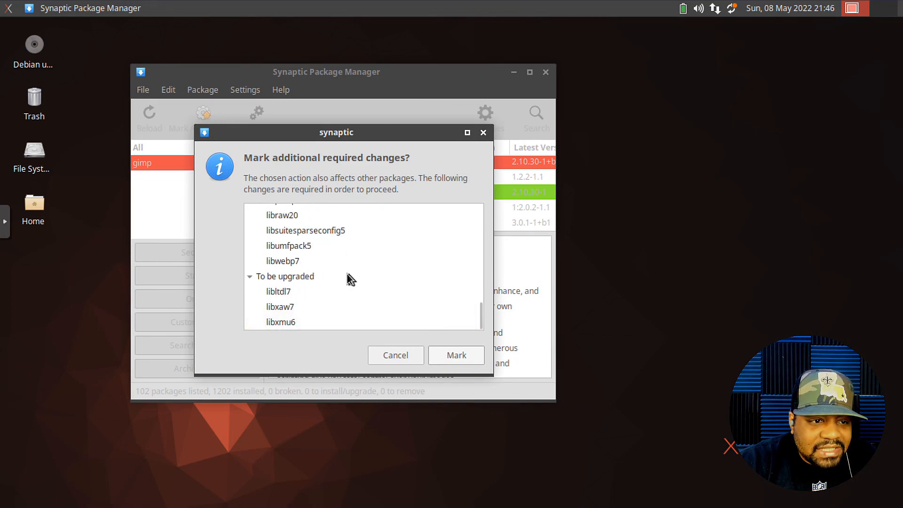
pyautogui.click(390, 356)
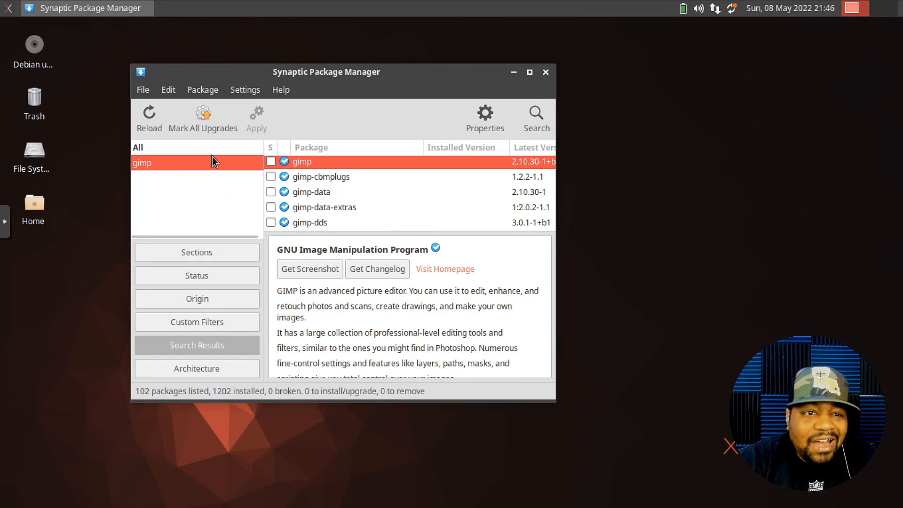
pyautogui.click(550, 72)
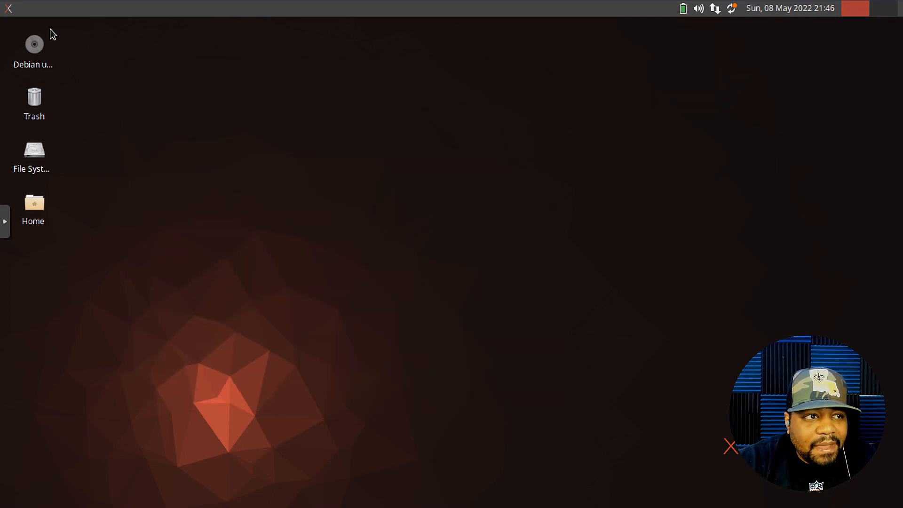
# - Set the silver Lamborghini photo from the backdrops folder as the desktop wallpaper
pyautogui.rightClick(407, 210)
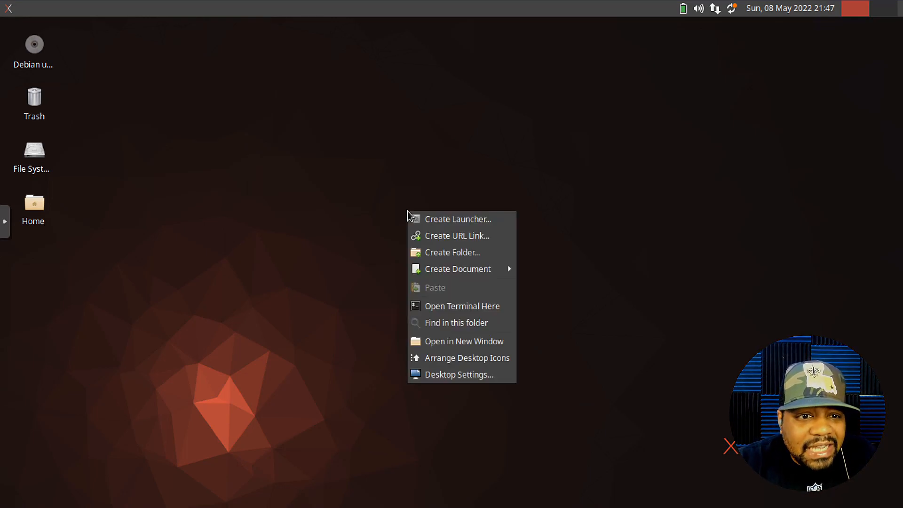
pyautogui.click(449, 375)
pyautogui.click(525, 197)
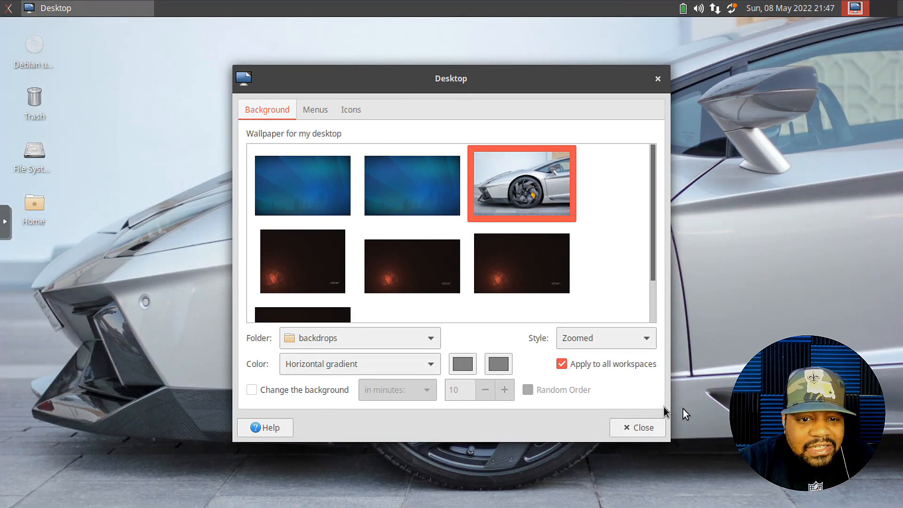
pyautogui.click(644, 428)
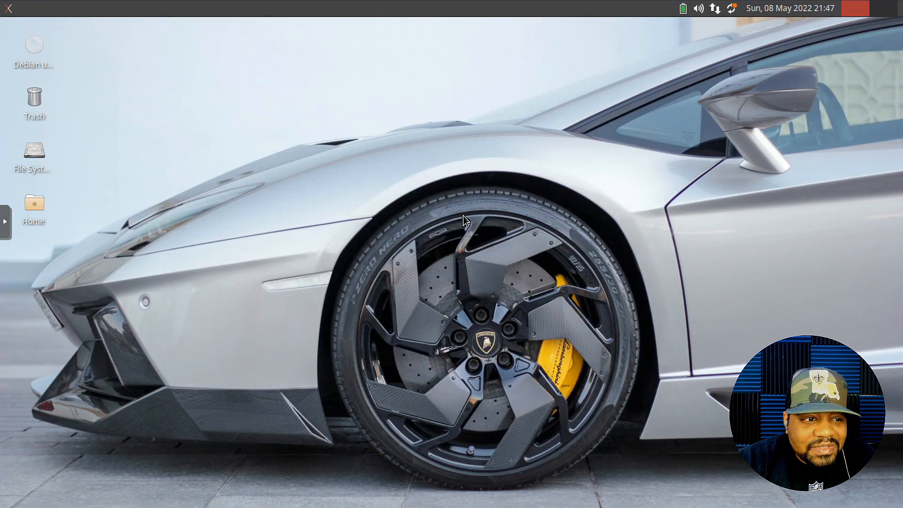